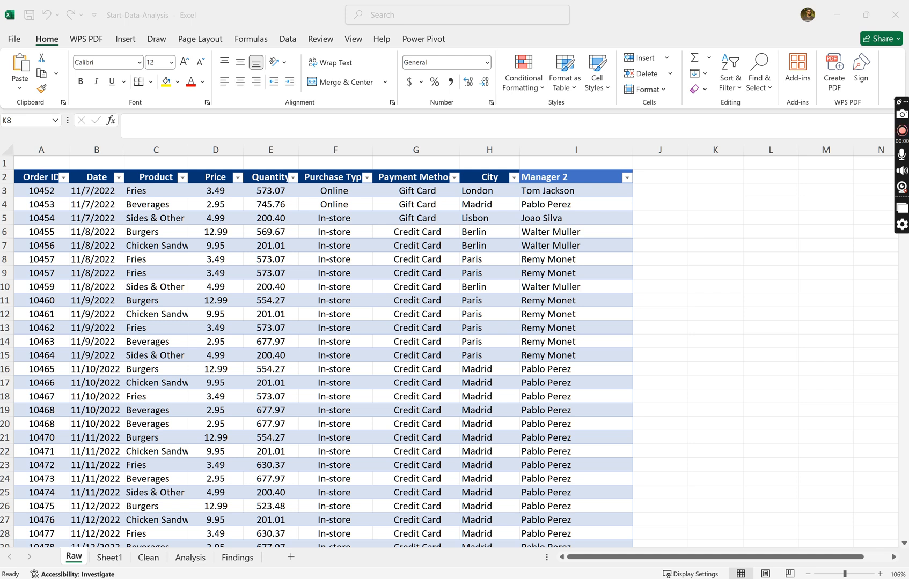
# Insert a PivotTable on a new worksheet, using the whole order table on the Raw sheet (Table2) as its source
pyautogui.click(130, 46)
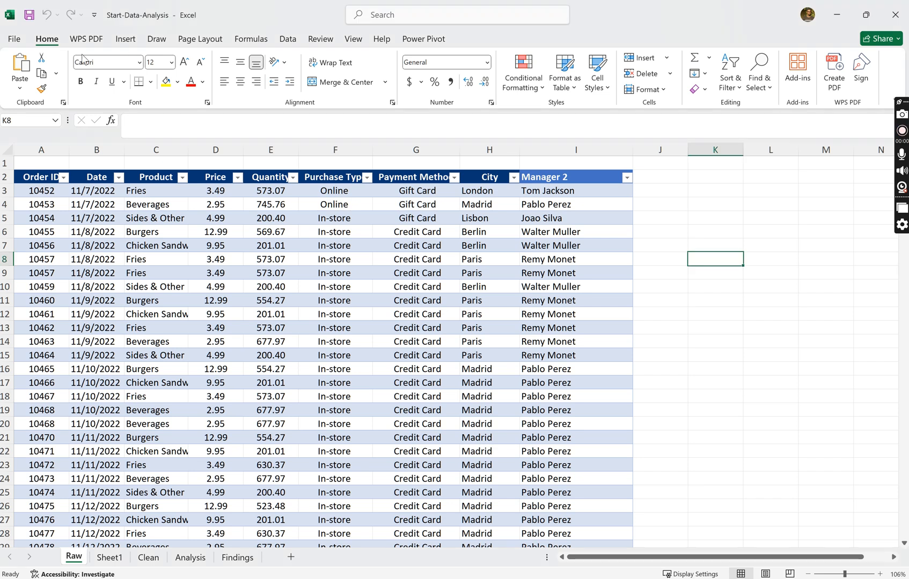
pyautogui.click(132, 43)
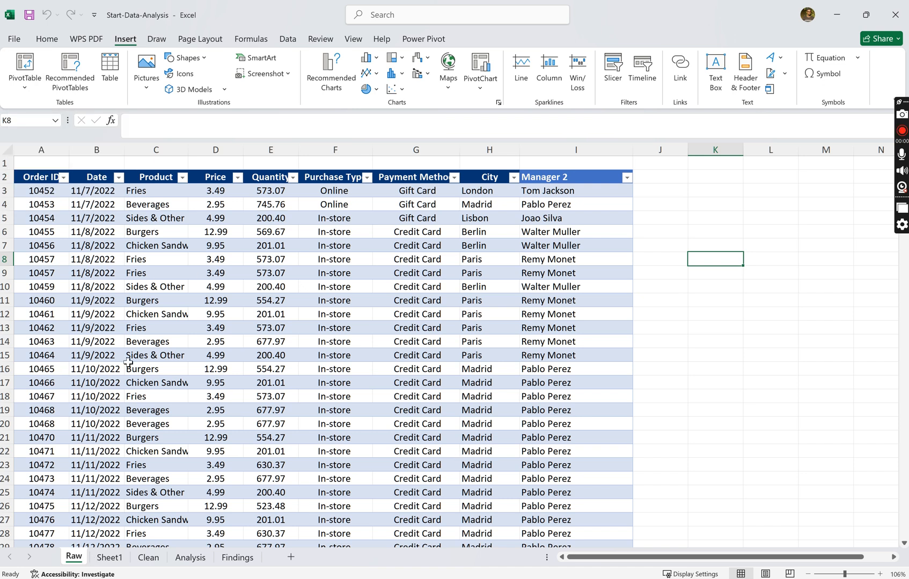
pyautogui.click(34, 71)
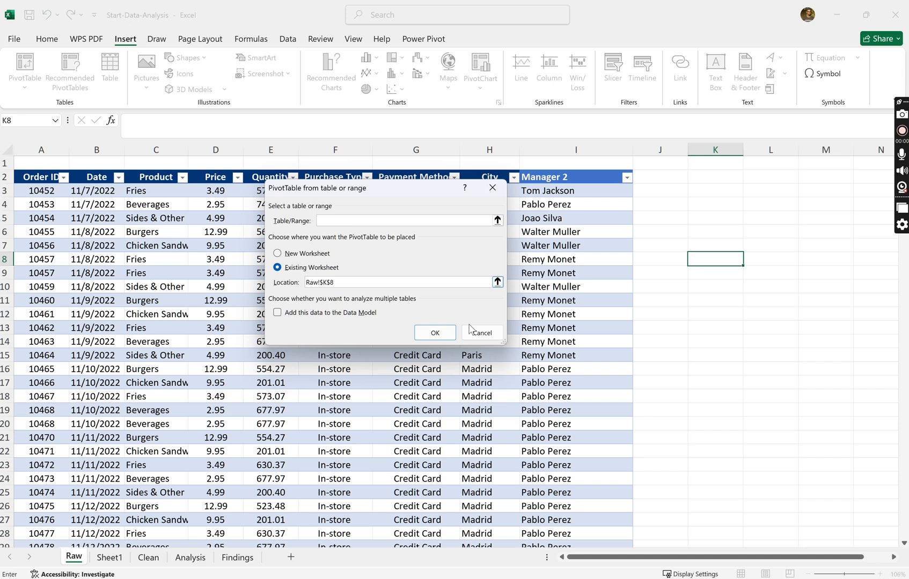
pyautogui.click(158, 302)
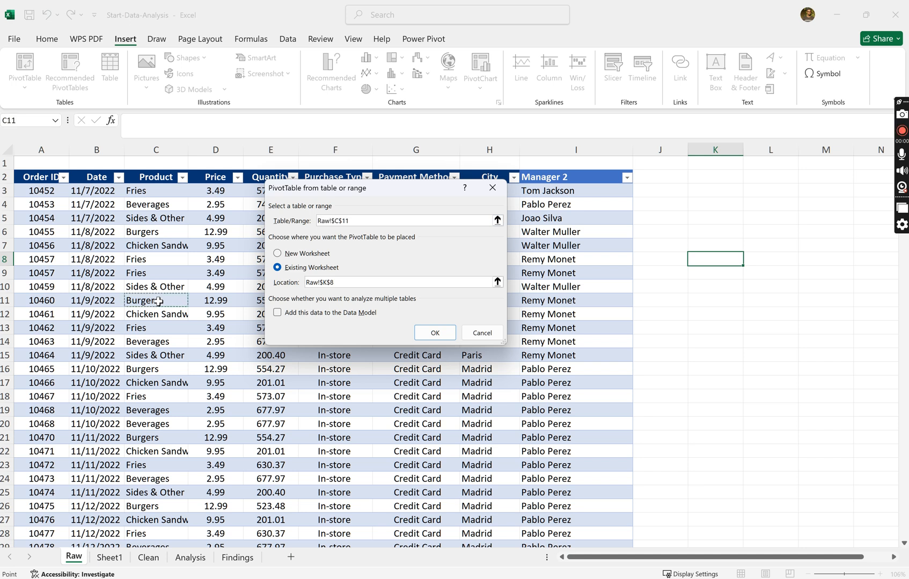
pyautogui.hotkey('ctrl', 'a')
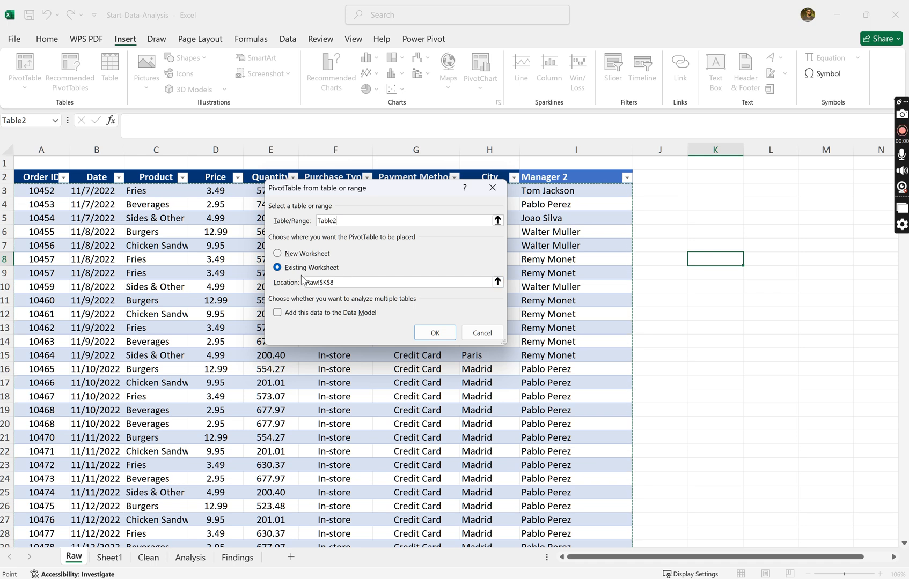
pyautogui.click(278, 256)
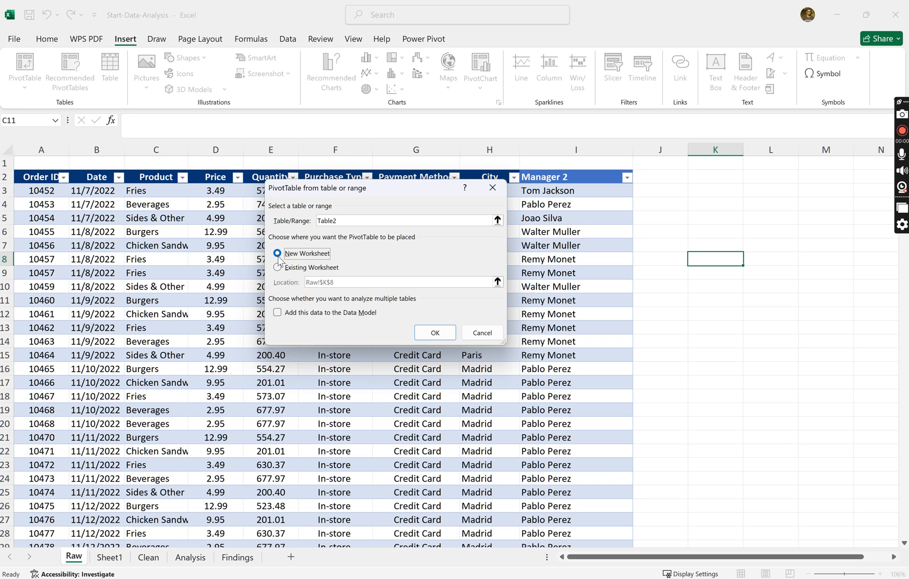
pyautogui.click(443, 334)
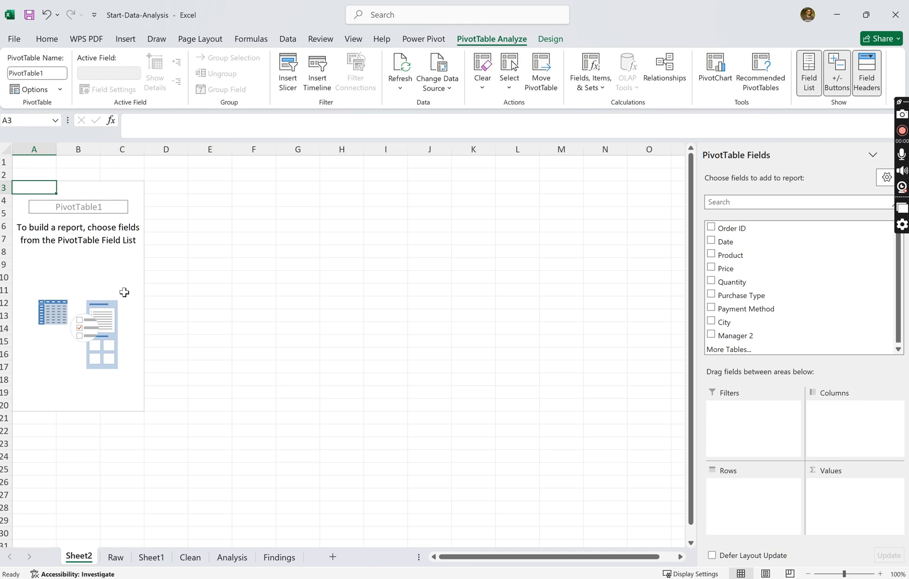
# Rename the new worksheet as "Pivot table"
pyautogui.rightClick(83, 561)
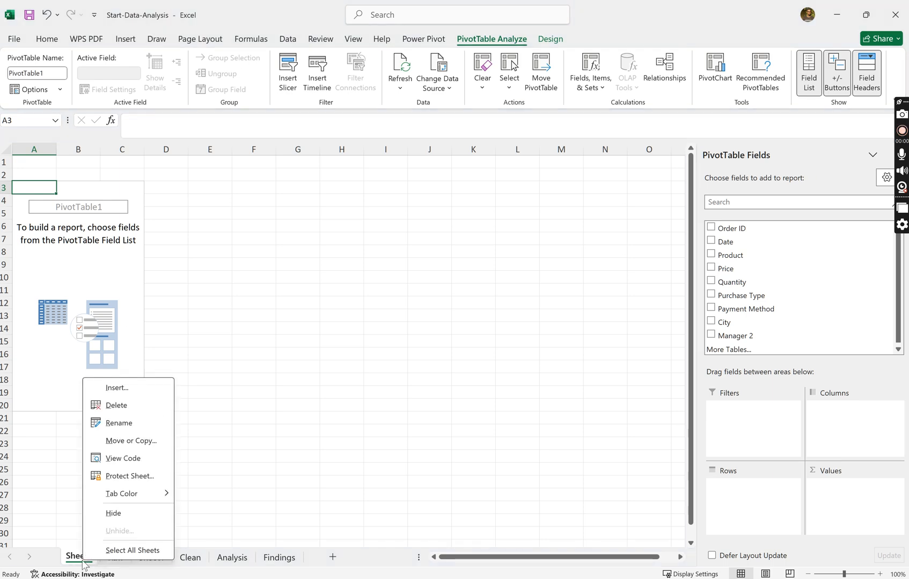
pyautogui.click(145, 416)
pyautogui.write('Pi')
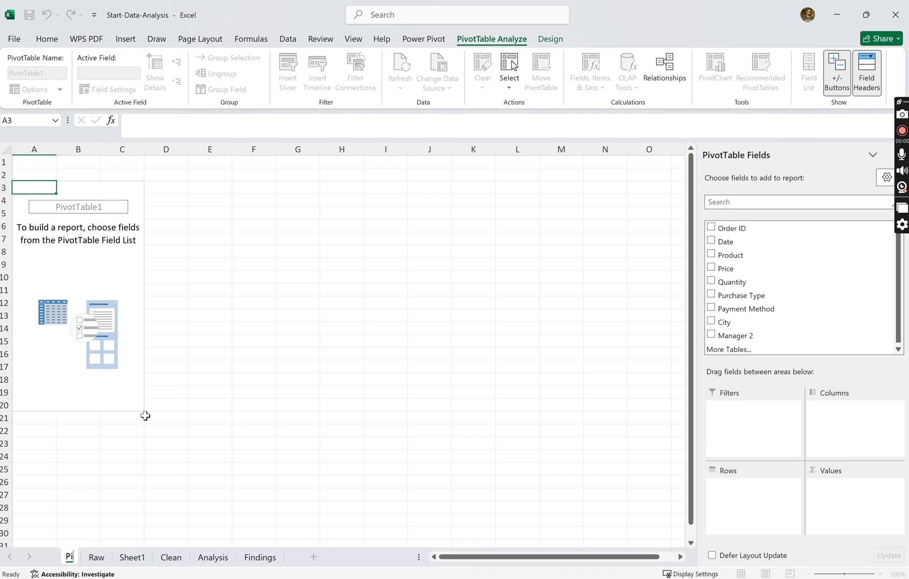
pyautogui.write('vot table')
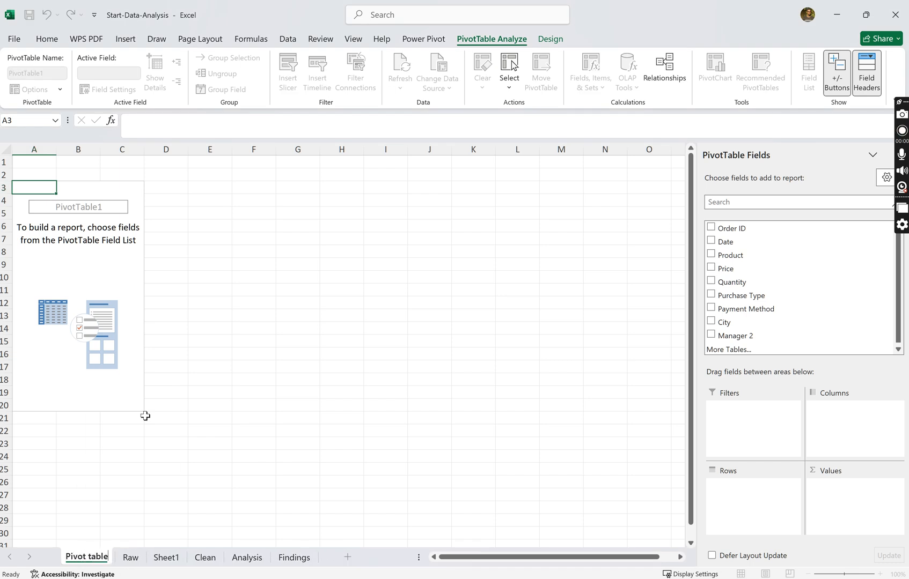
pyautogui.press('Return')
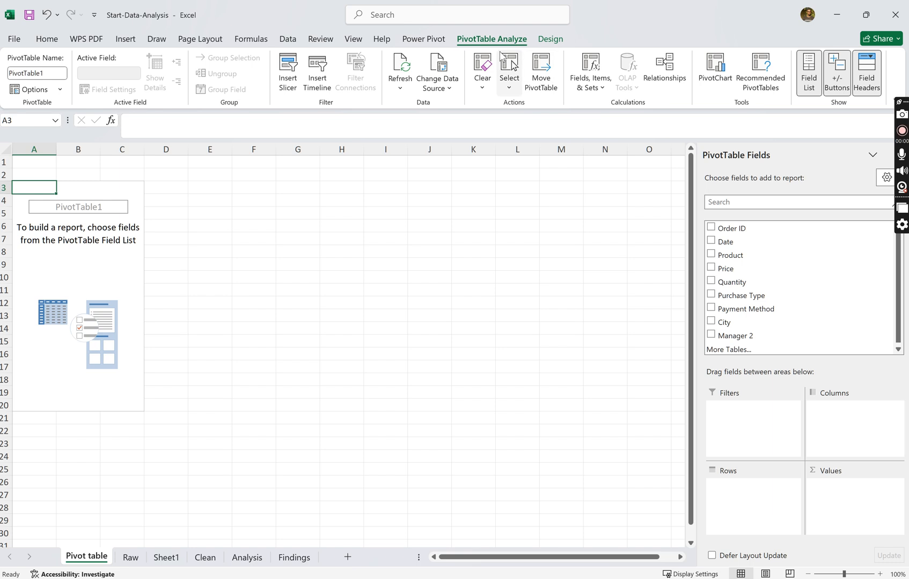
# Rename the empty PivotTable as "Sample PT"
pyautogui.click(550, 40)
pyautogui.click(492, 40)
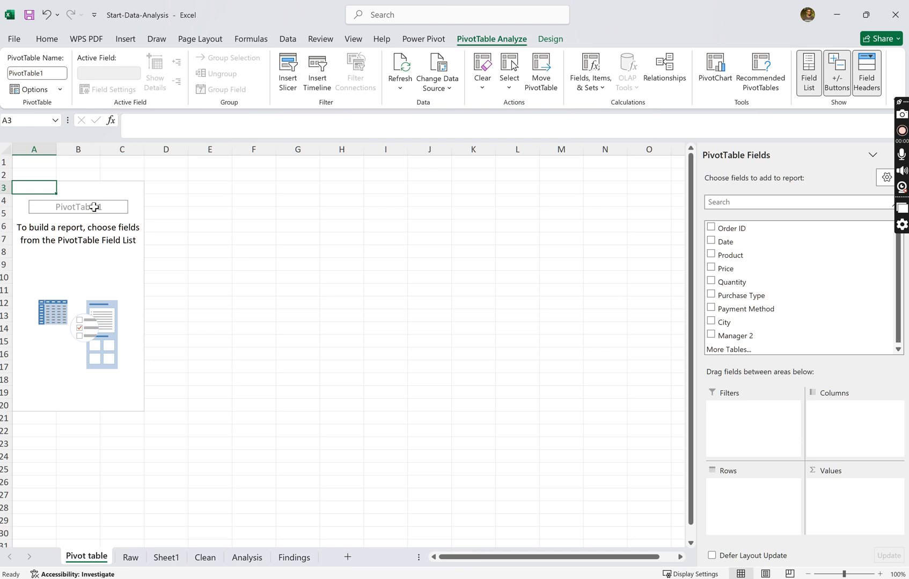
pyautogui.click(52, 73)
pyautogui.press('BackSpace')
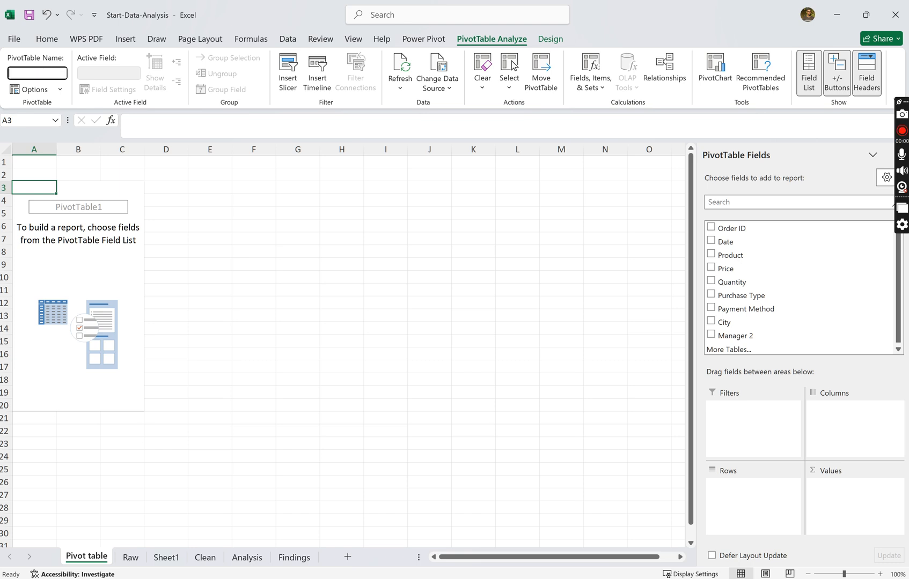
pyautogui.write('Sample PT')
pyautogui.press('Return')
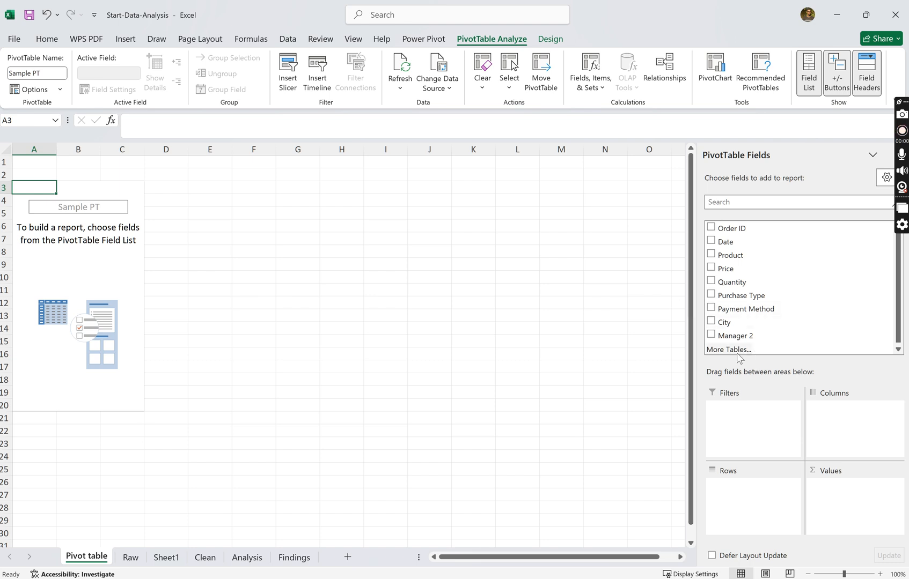
# Compare the column headings on the Raw sheet with the PivotTable's available fields
pyautogui.click(131, 558)
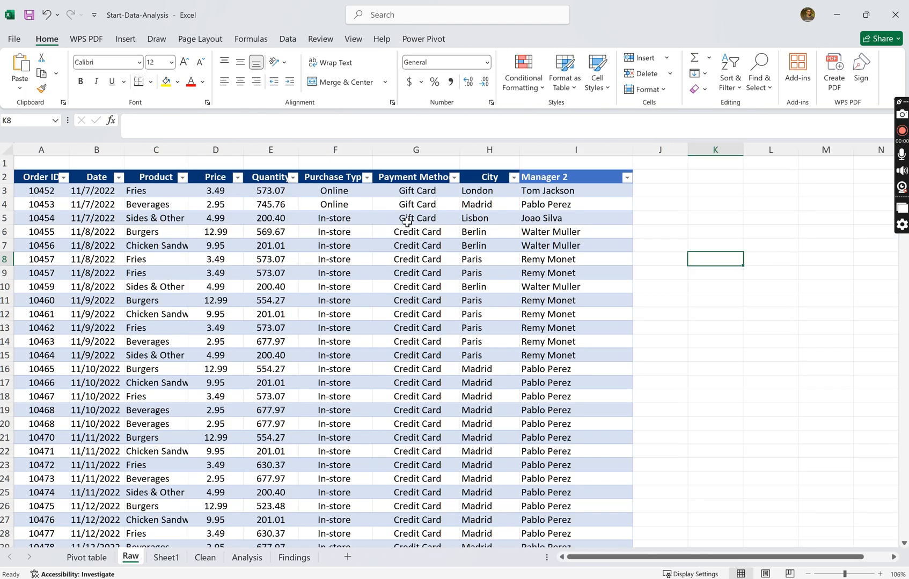
pyautogui.click(86, 558)
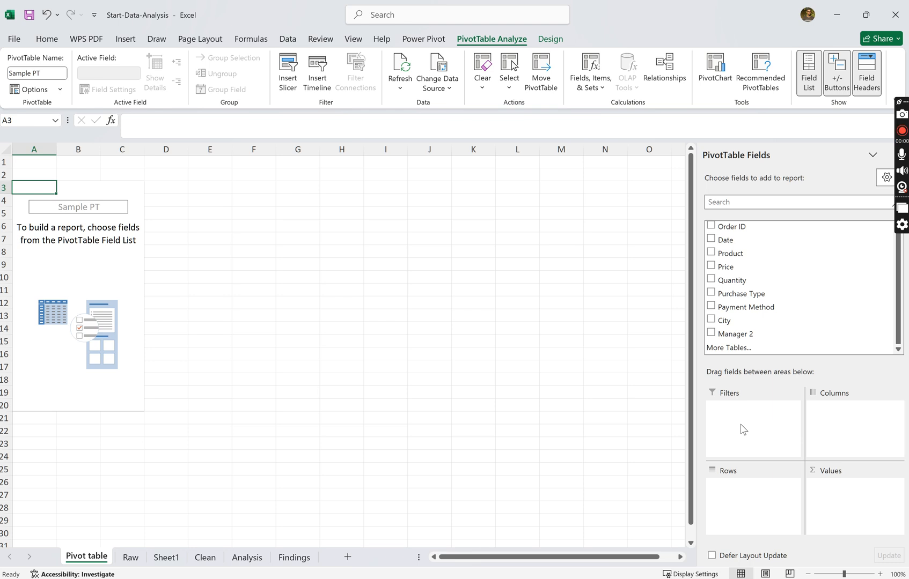
pyautogui.scroll(1, 757, 292)
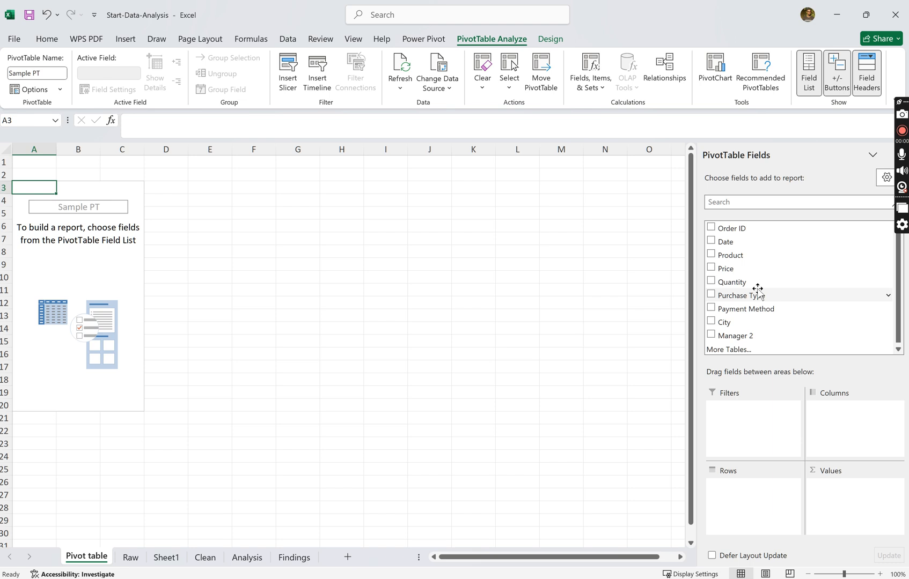
pyautogui.click(134, 557)
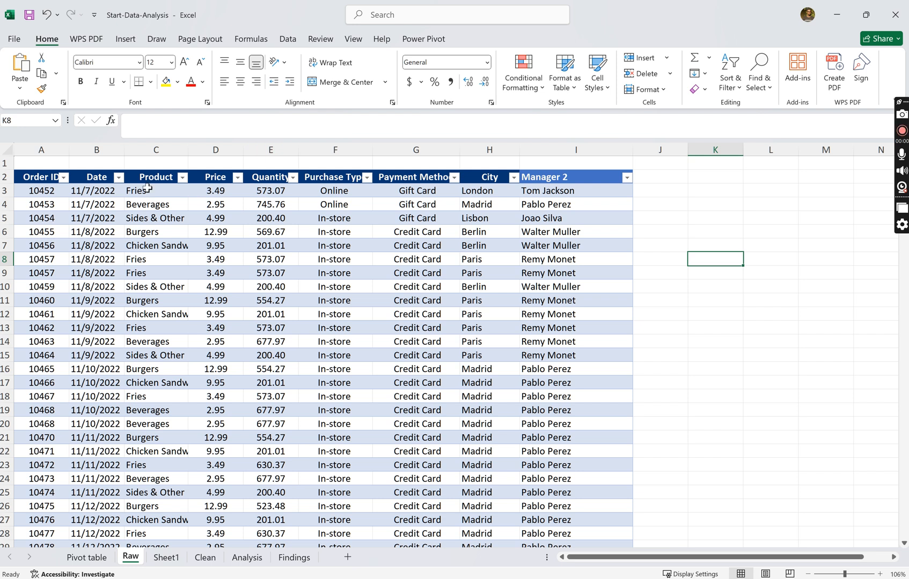
pyautogui.click(652, 215)
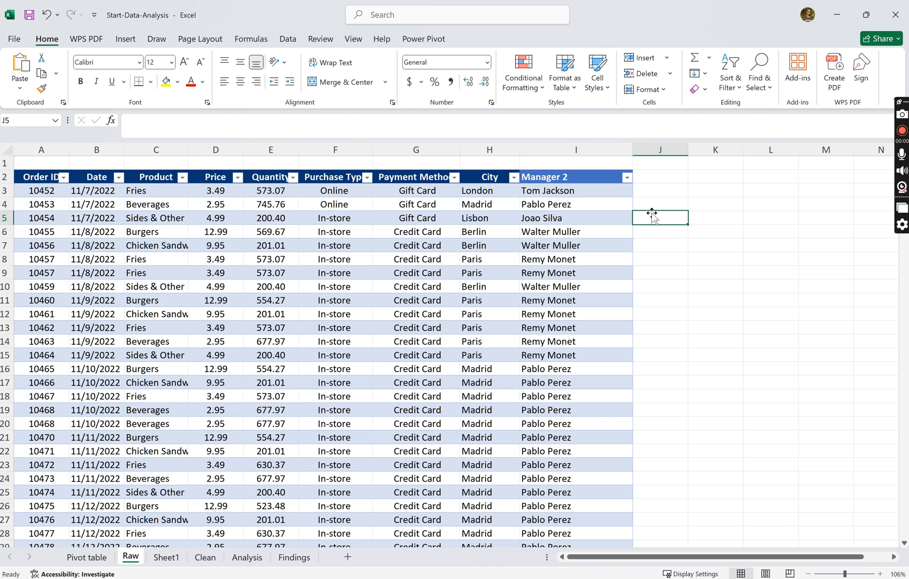
pyautogui.write('SUMIF')
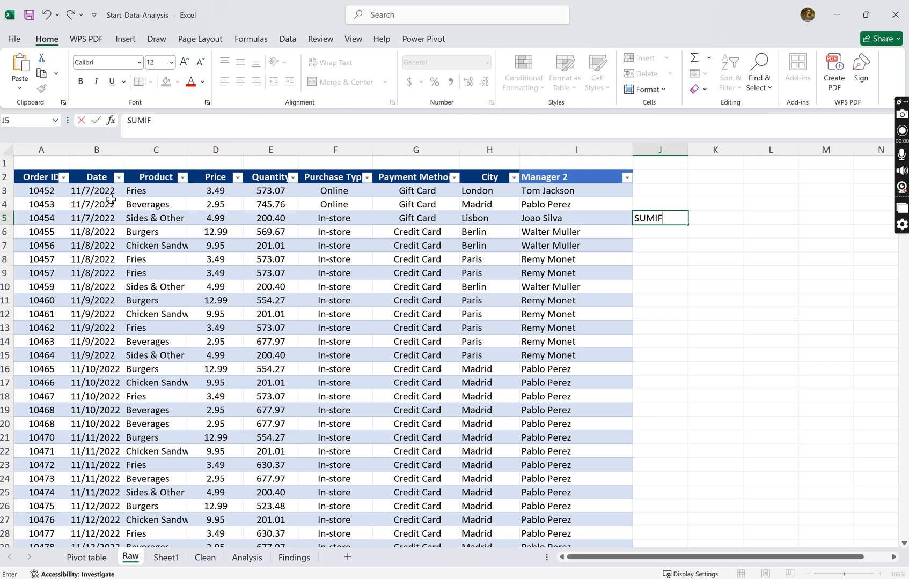
pyautogui.press('BackSpace')
pyautogui.press('BackSpace')
pyautogui.press('BackSpace')
pyautogui.press('BackSpace')
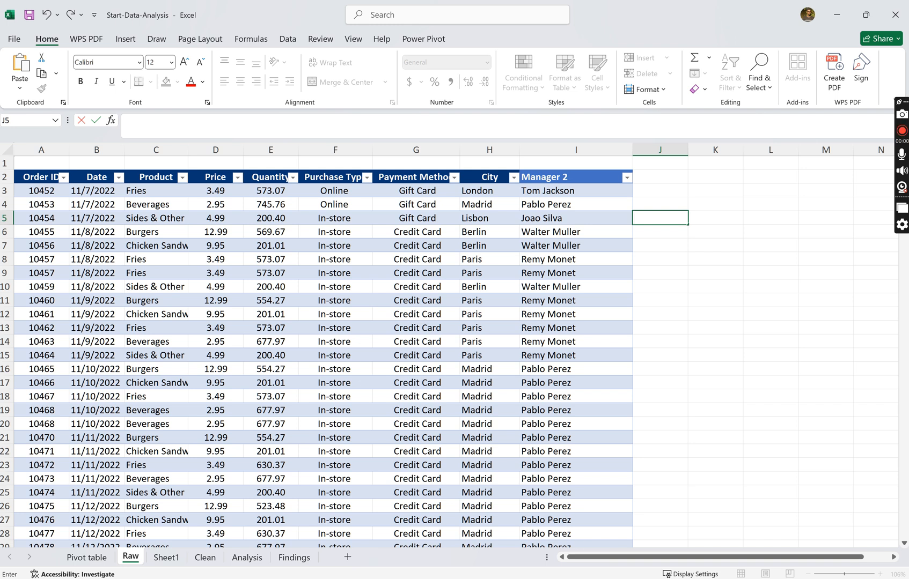
pyautogui.click(312, 578)
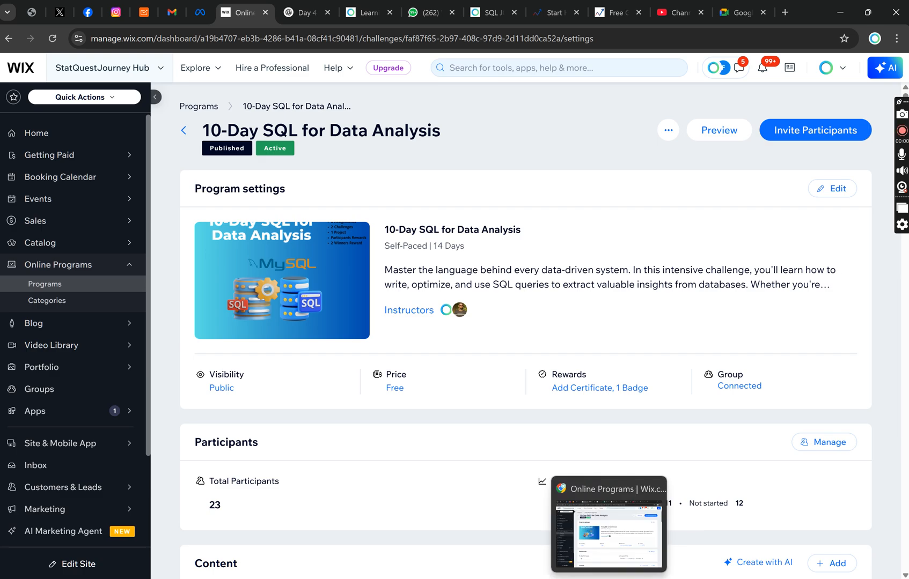
pyautogui.click(640, 552)
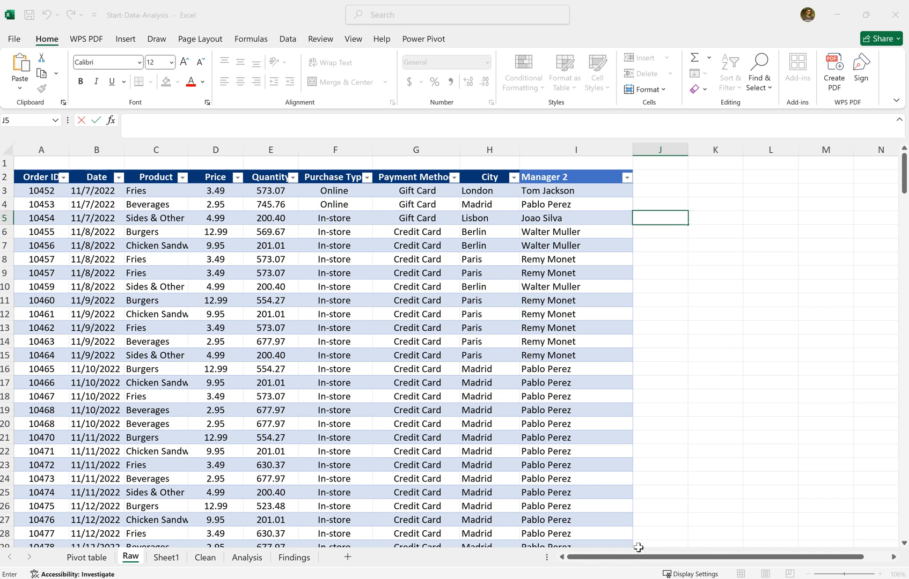
# On the Pivot table sheet, summarize Price as a sum in Values and place Product in Rows
pyautogui.click(86, 557)
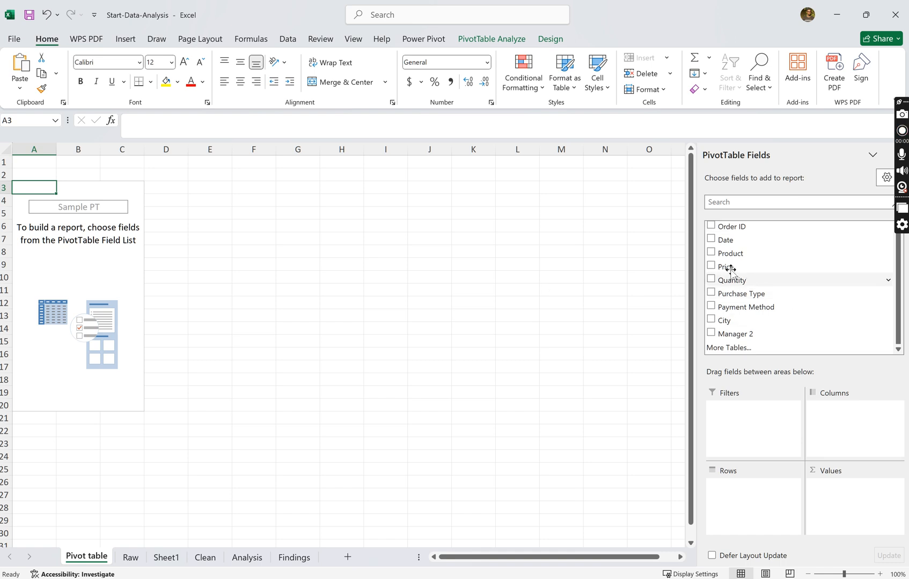
pyautogui.moveTo(727, 267); pyautogui.dragTo(835, 494)
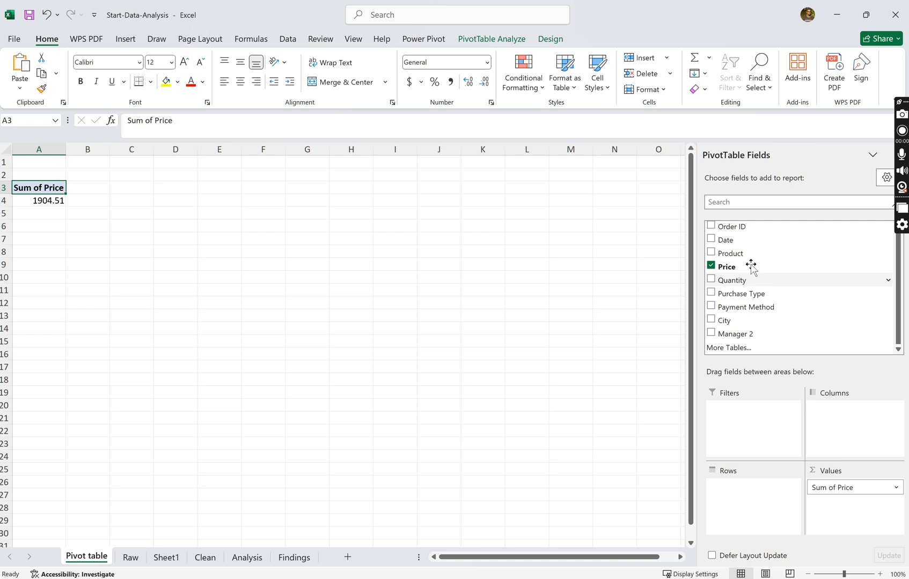
pyautogui.moveTo(750, 253); pyautogui.dragTo(756, 481)
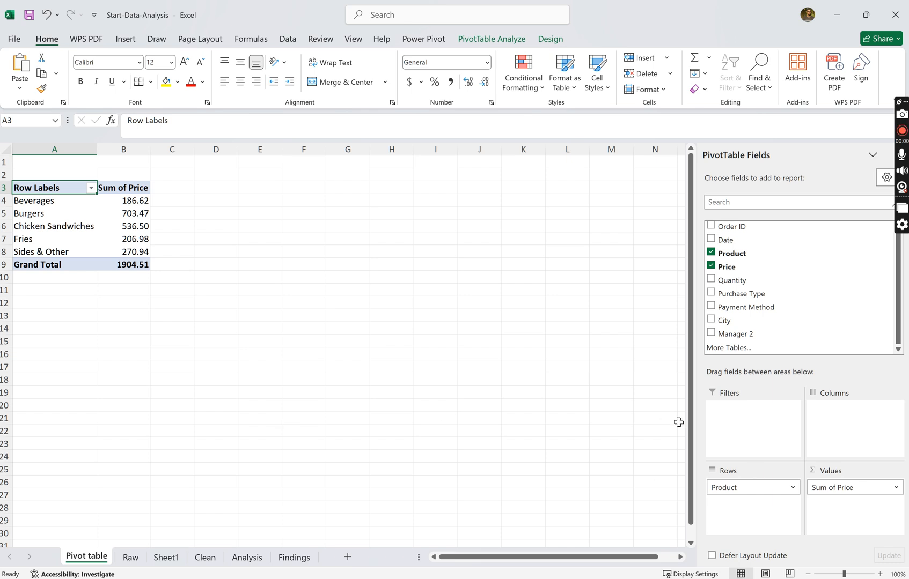
# Try the PivotTable without Product and with Product in Columns, and return the field to Rows
pyautogui.moveTo(728, 488); pyautogui.dragTo(587, 425)
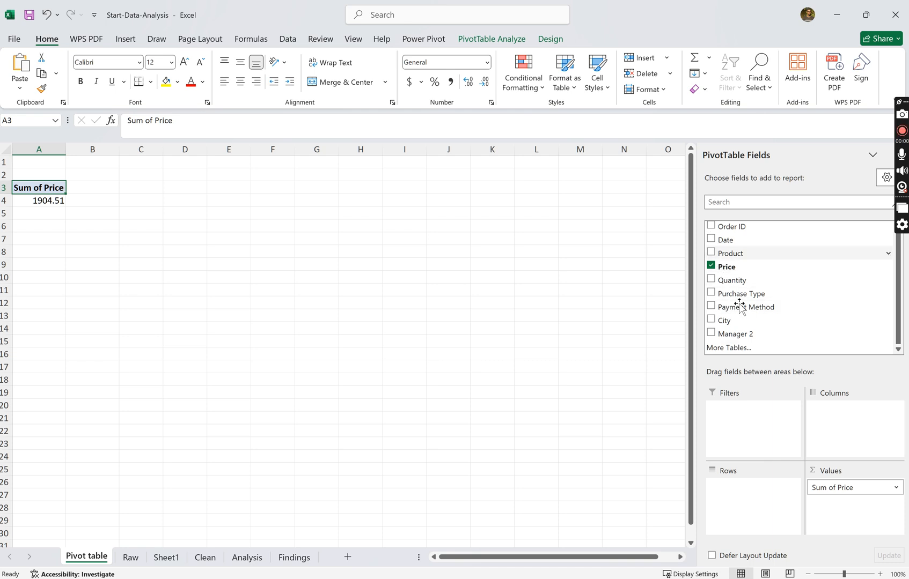
pyautogui.click(711, 255)
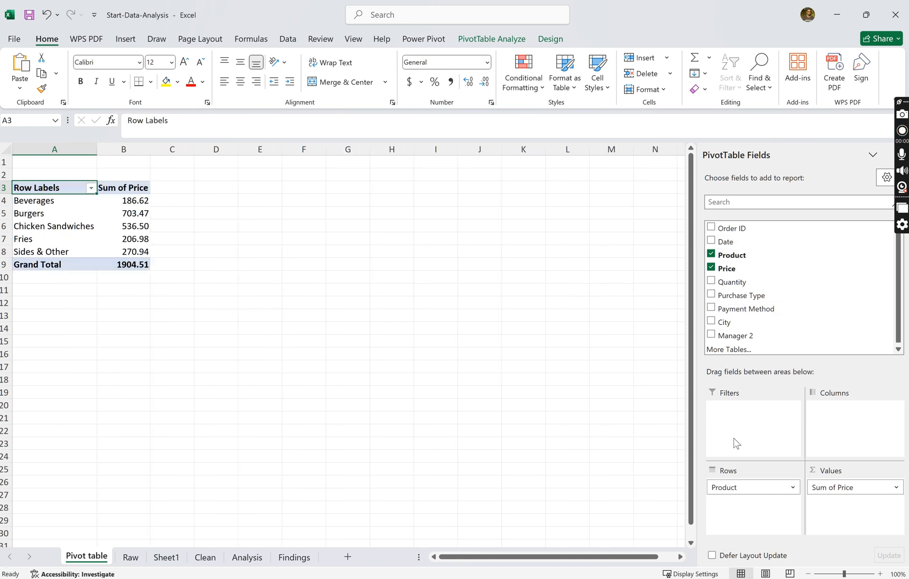
pyautogui.moveTo(732, 489); pyautogui.dragTo(840, 424)
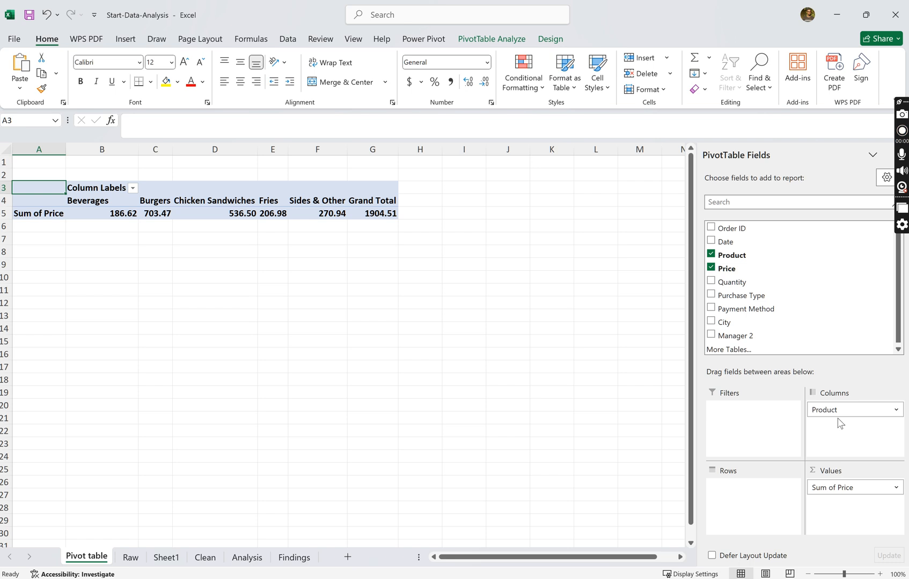
pyautogui.moveTo(848, 409); pyautogui.dragTo(750, 504)
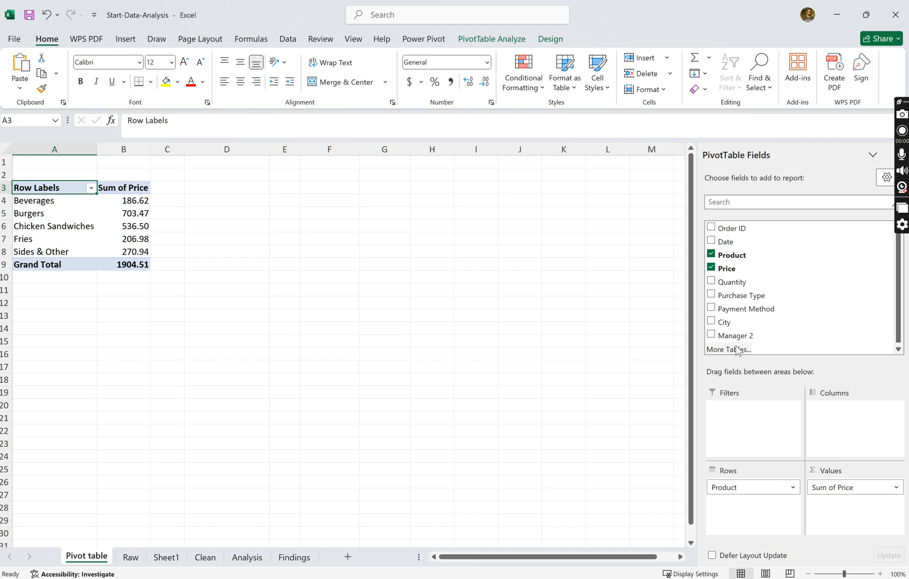
# Add Manager 2 as a report filter of the PivotTable, keeping all managers selected
pyautogui.moveTo(742, 336); pyautogui.dragTo(750, 442)
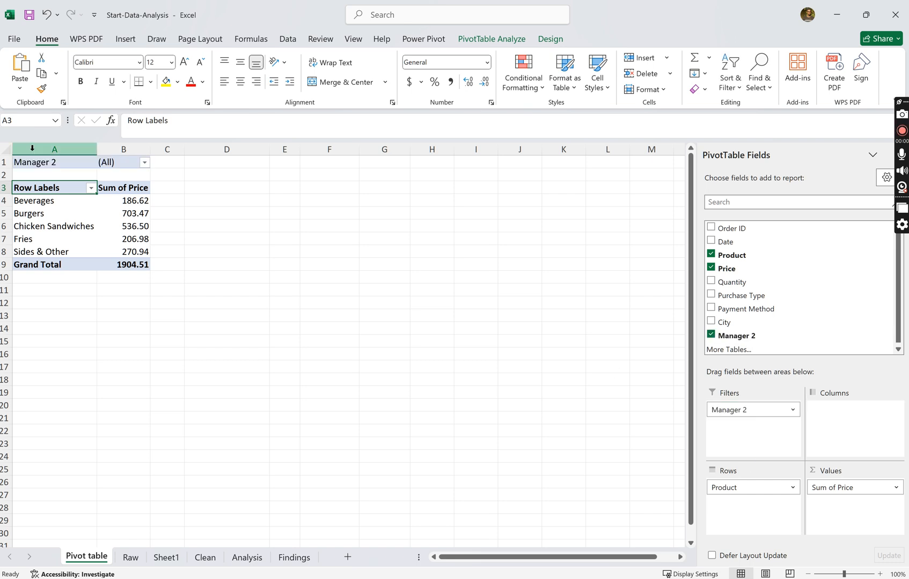
pyautogui.click(145, 163)
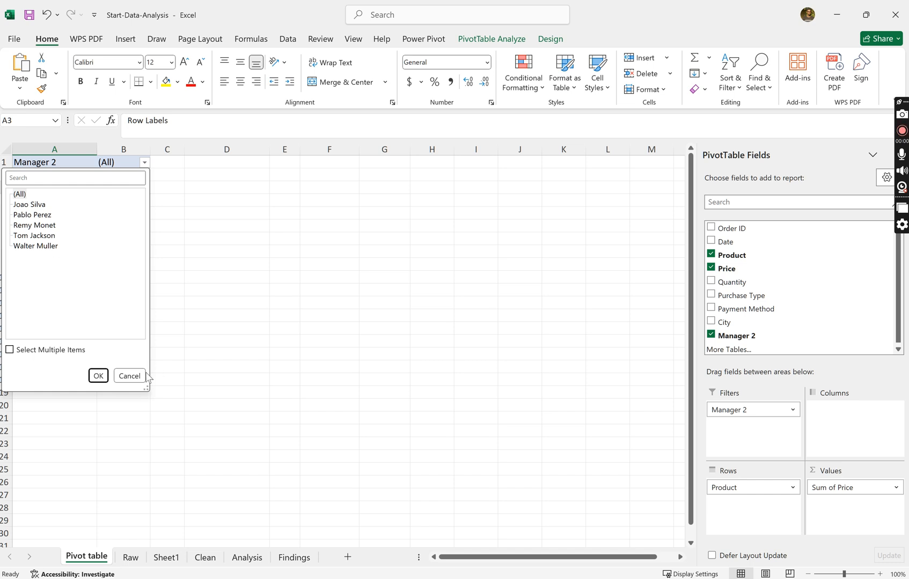
pyautogui.click(103, 376)
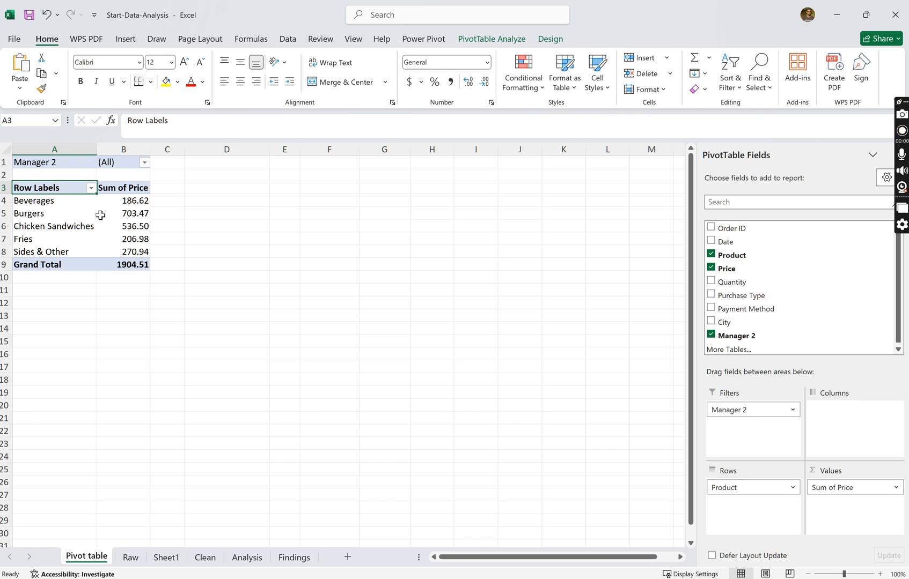
# Filter the product PivotTable by the first listed manager and by the last listed one, and restore it to all managers
pyautogui.click(144, 162)
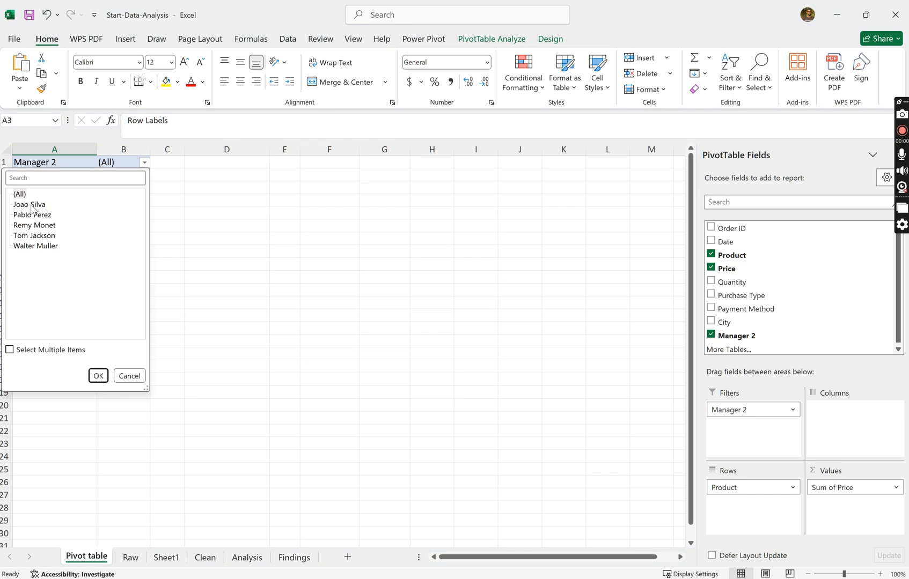
pyautogui.click(31, 206)
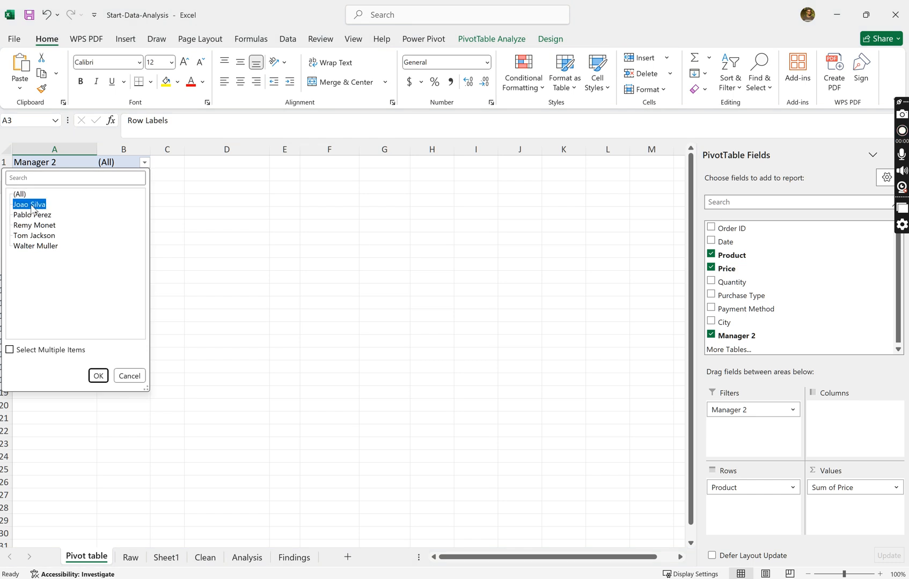
pyautogui.click(98, 376)
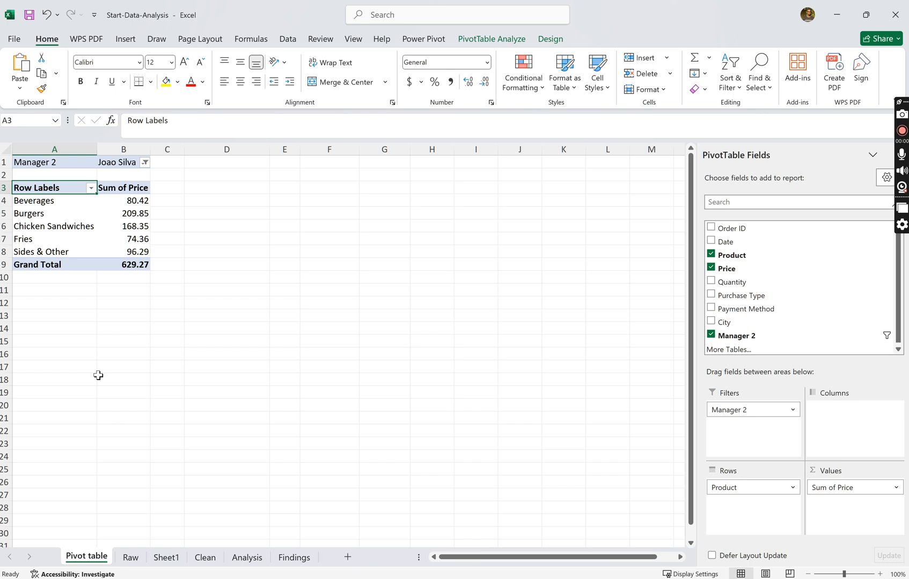
pyautogui.click(144, 162)
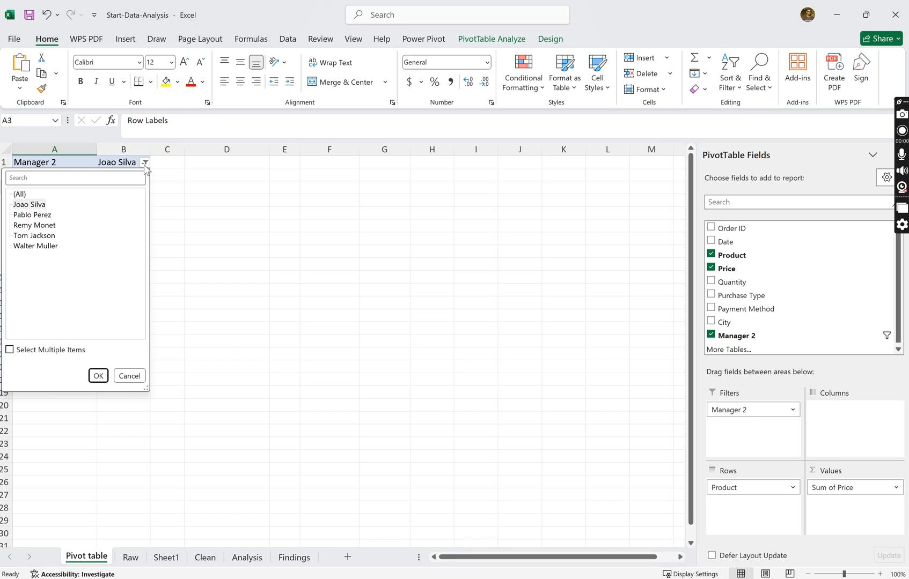
pyautogui.click(40, 247)
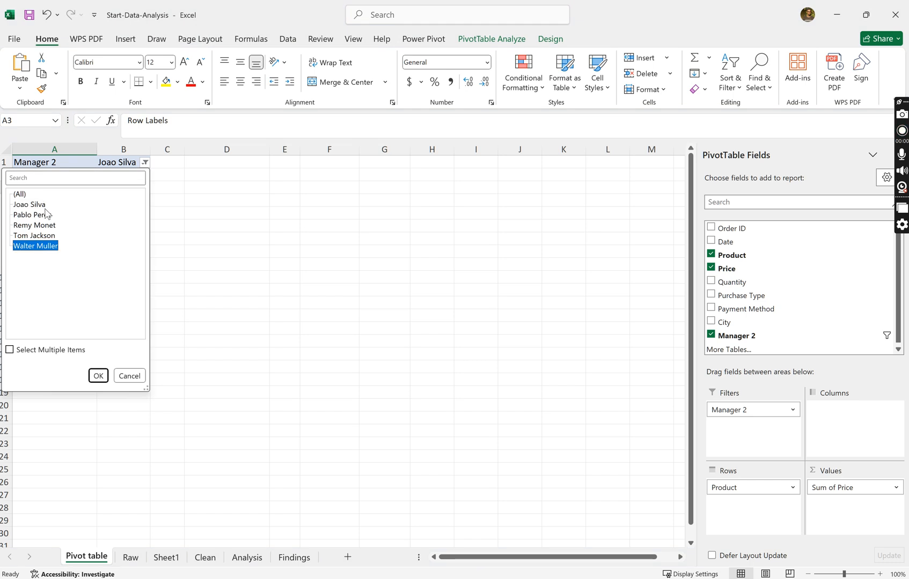
pyautogui.click(98, 376)
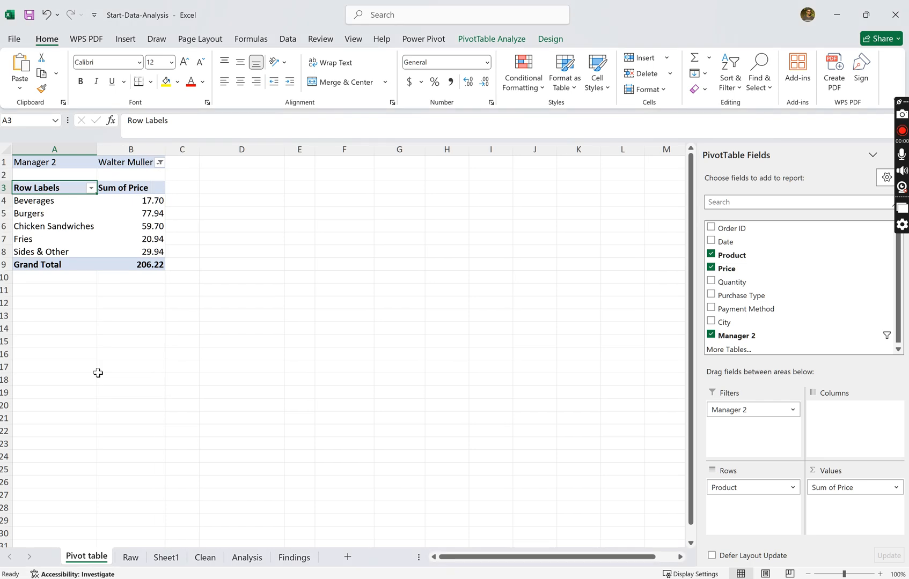
pyautogui.click(162, 163)
pyautogui.click(34, 194)
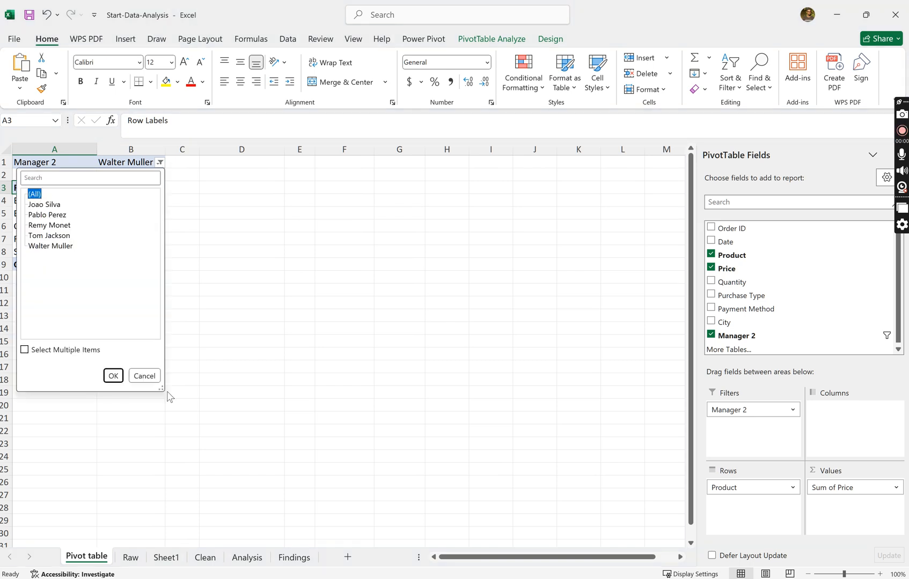
pyautogui.click(113, 376)
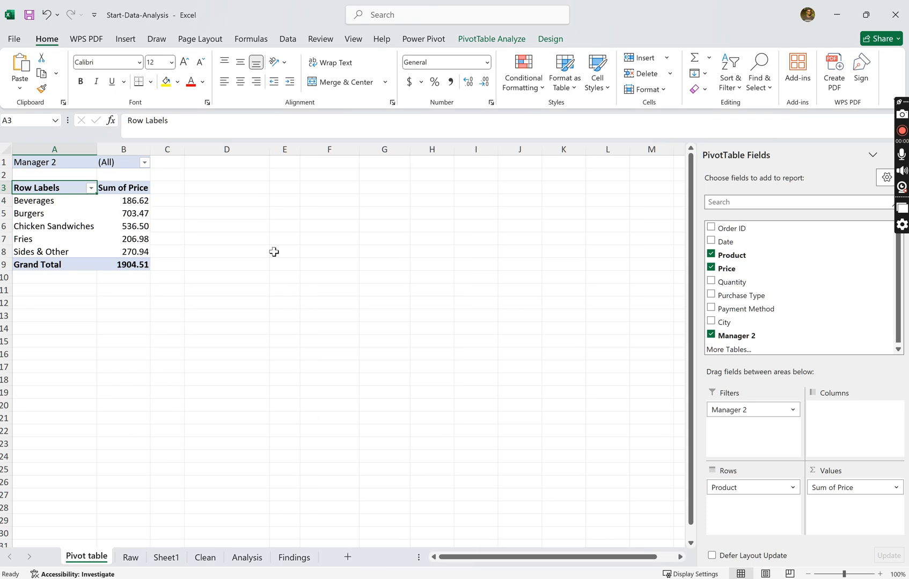
# Apply the green PivotTable style from the Dark group to the product PivotTable
pyautogui.click(255, 202)
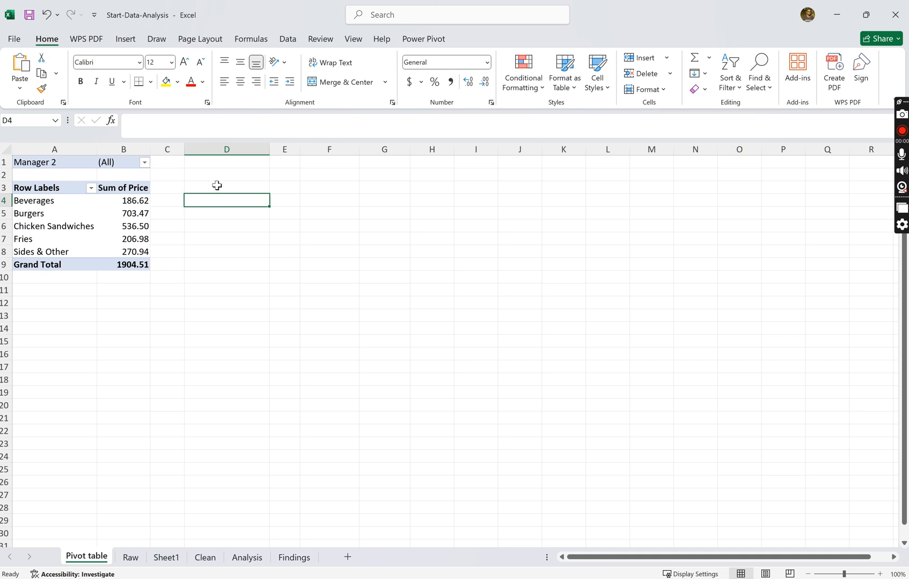
pyautogui.click(89, 177)
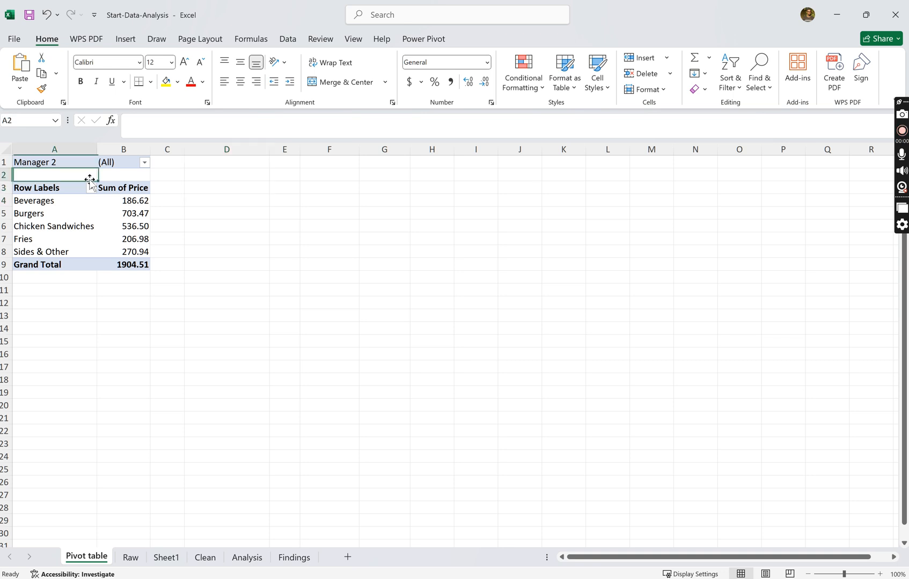
pyautogui.click(90, 214)
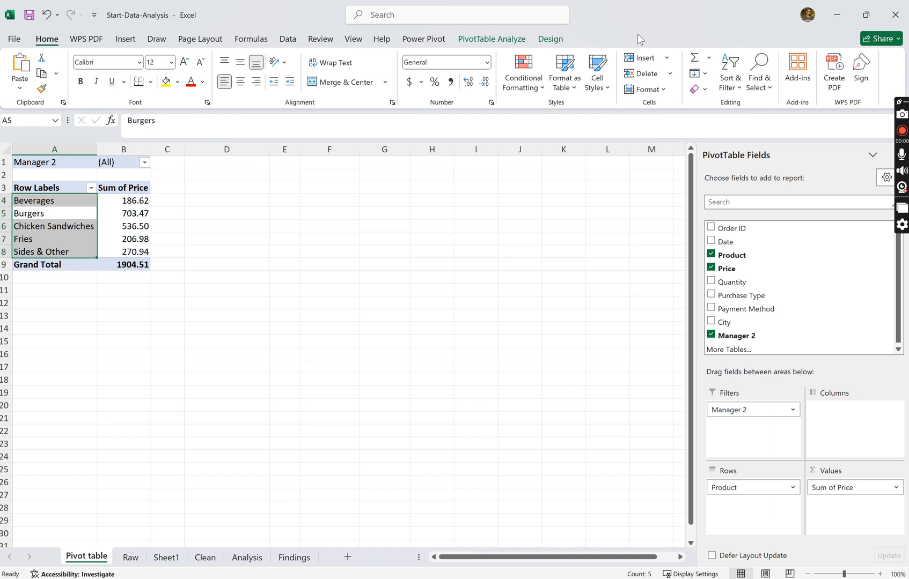
pyautogui.click(550, 39)
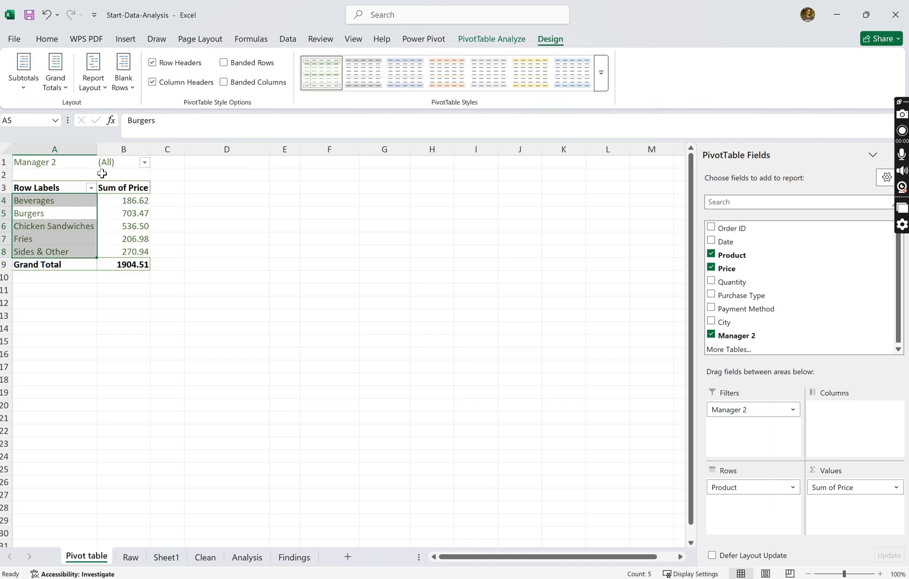
pyautogui.click(602, 72)
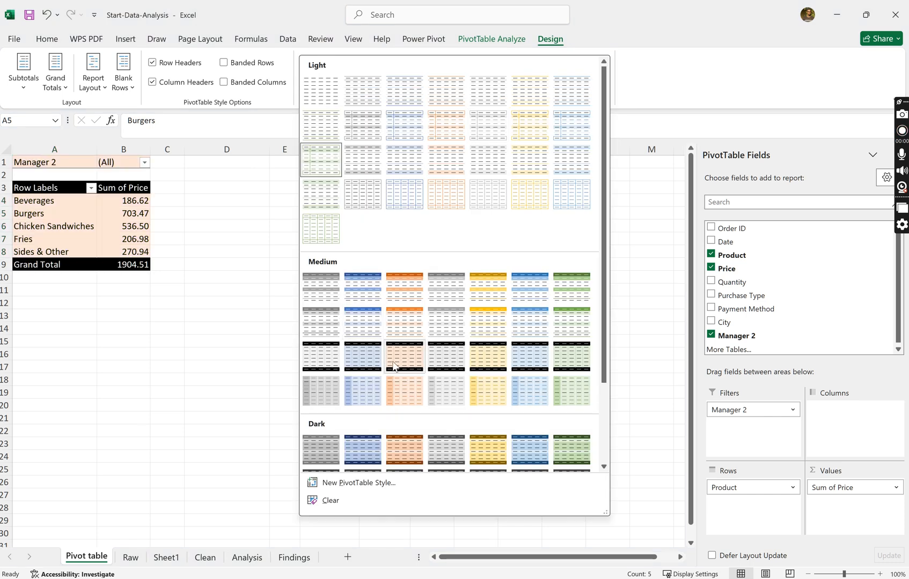
pyautogui.click(569, 447)
pyautogui.click(301, 231)
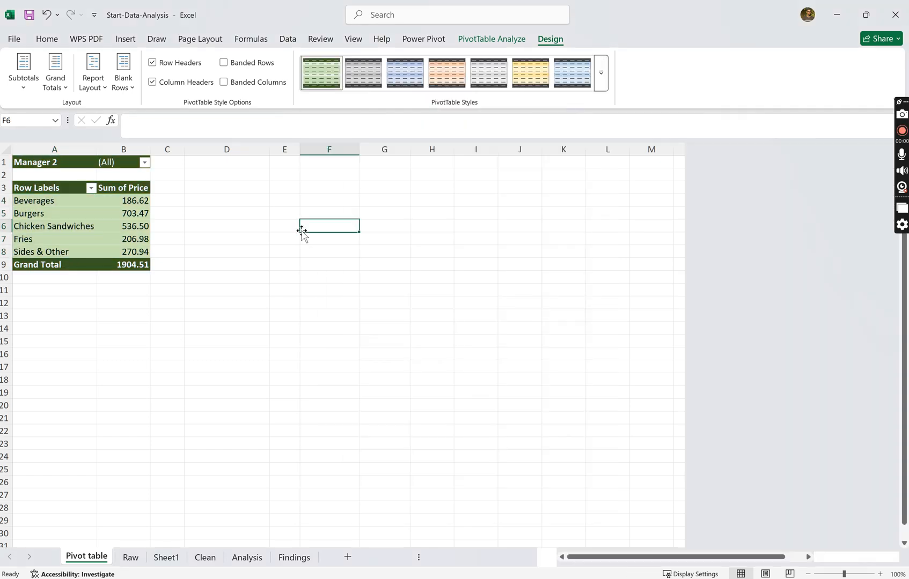
# Start a second PivotTable from cell D3 of the Pivot table sheet, using the whole table on the Raw sheet (Table2) as source
pyautogui.click(205, 185)
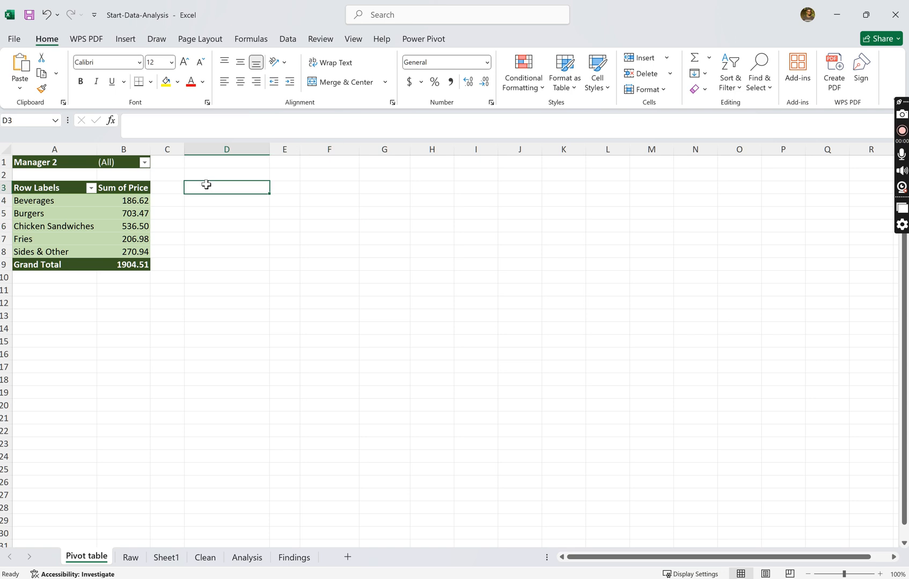
pyautogui.click(125, 38)
pyautogui.click(20, 58)
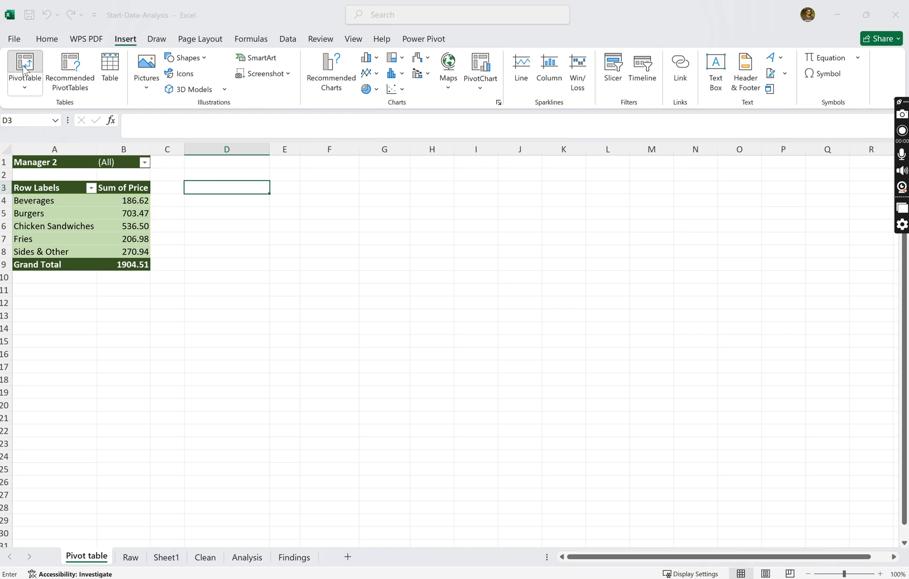
pyautogui.click(335, 223)
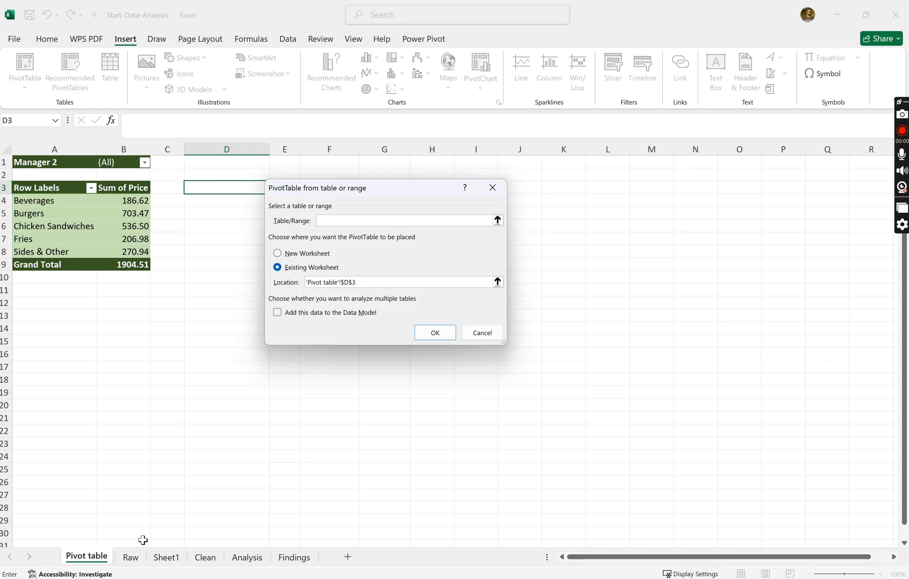
pyautogui.click(130, 558)
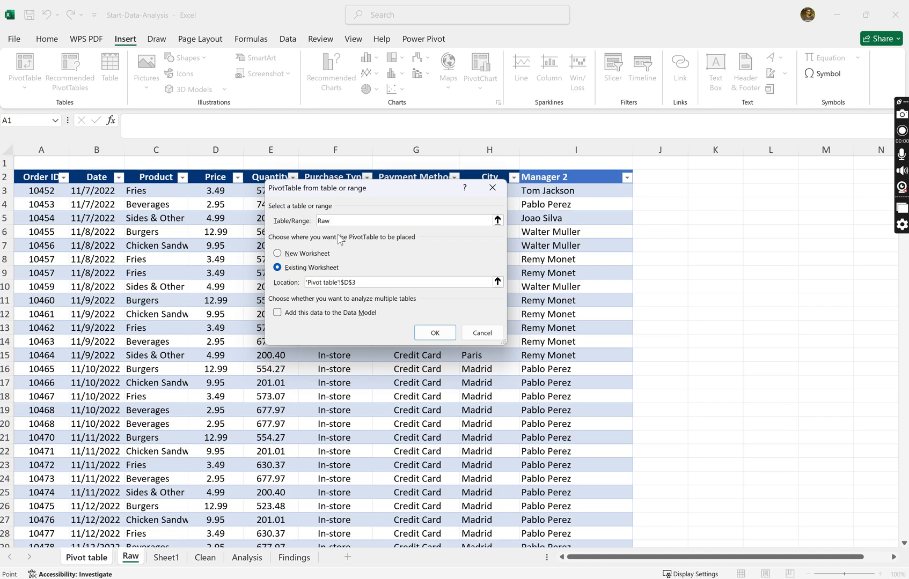
pyautogui.click(98, 255)
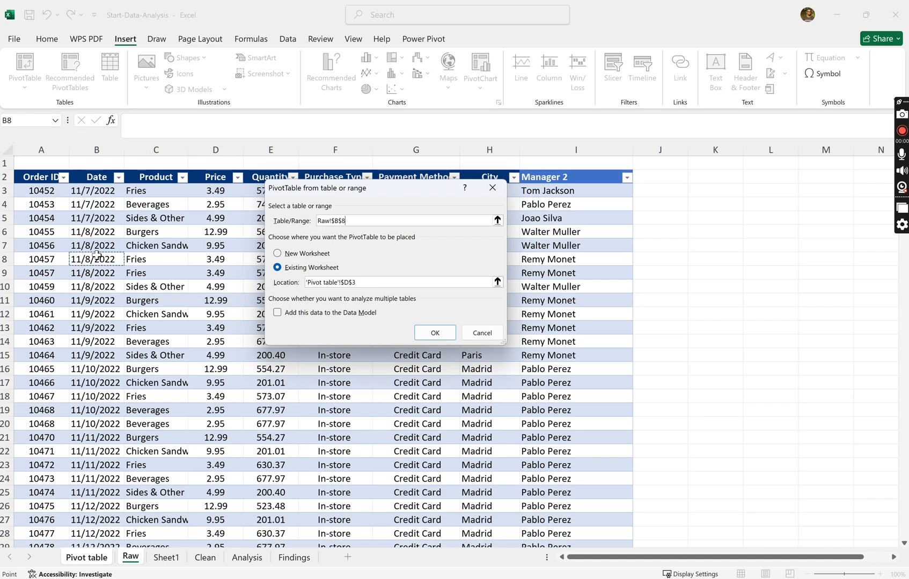
pyautogui.hotkey('ctrl', 'a')
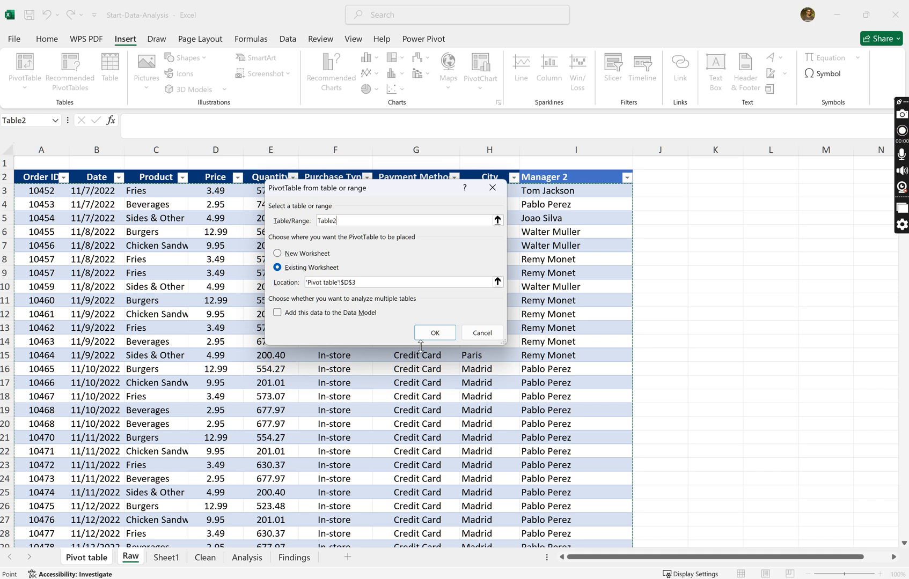
# Place the new PivotTable on the existing worksheet at cell D3 of the Pivot table sheet and create it
pyautogui.click(289, 255)
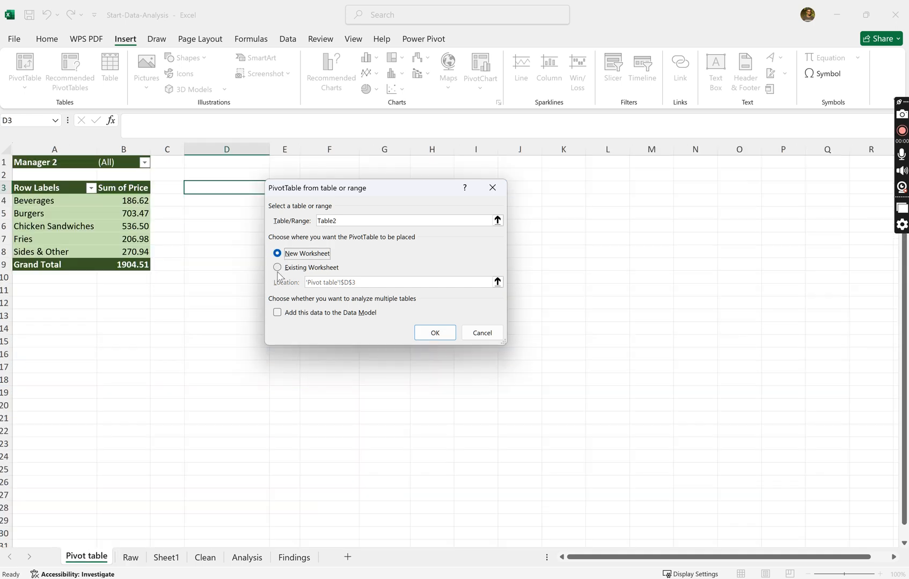
pyautogui.click(278, 268)
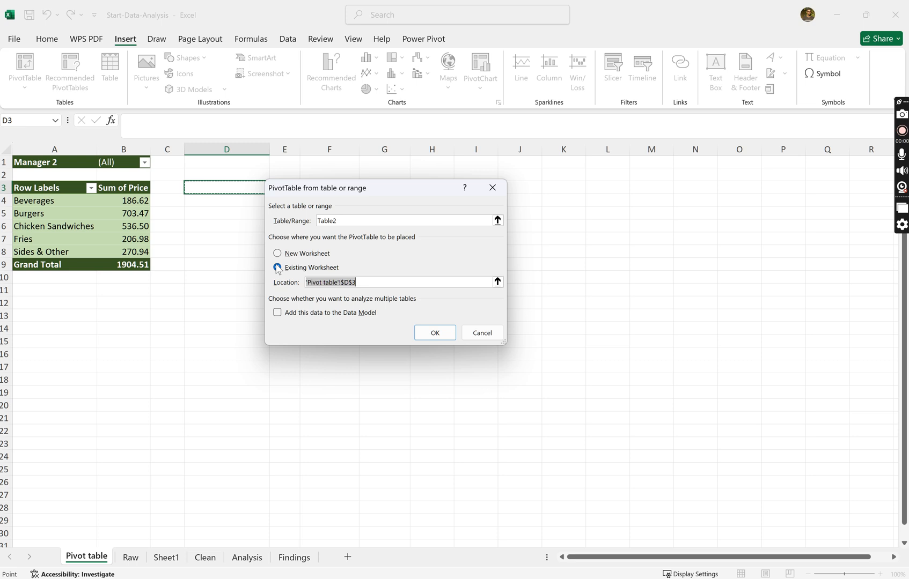
pyautogui.press('BackSpace')
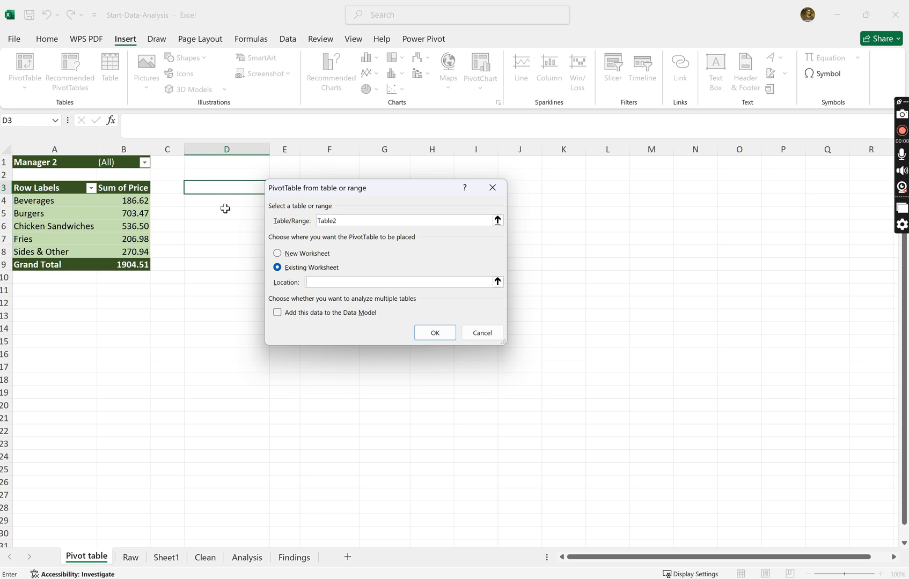
pyautogui.click(197, 188)
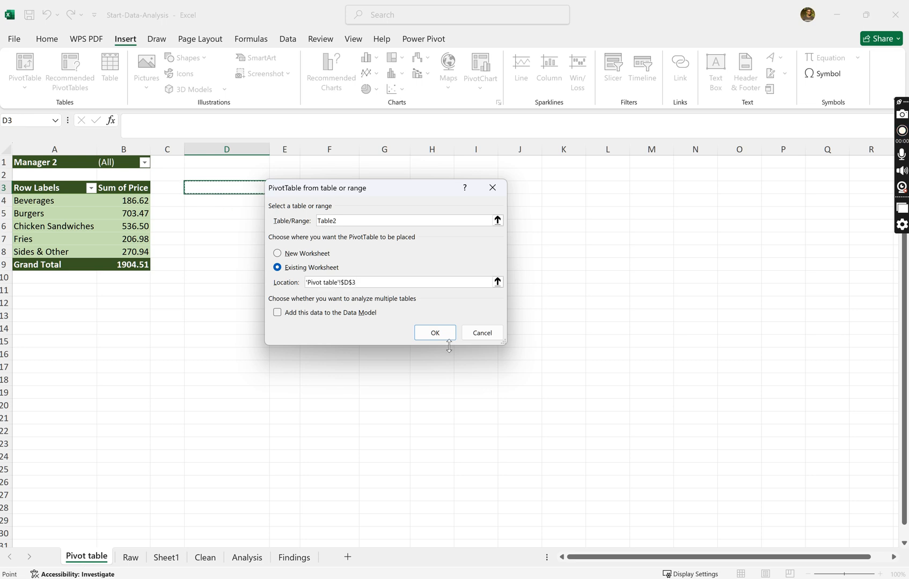
pyautogui.click(435, 332)
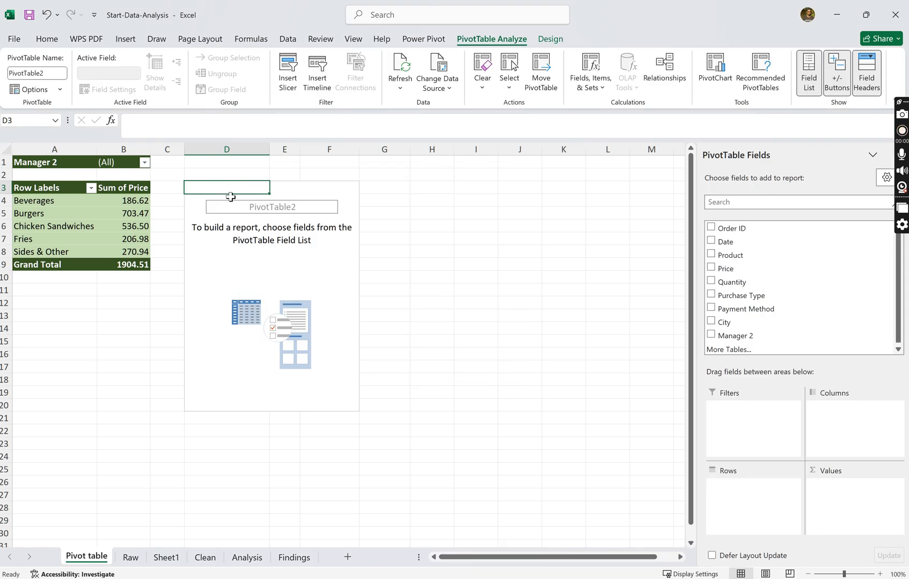
# Rename the new, empty PivotTable as 112
pyautogui.click(274, 210)
pyautogui.click(43, 70)
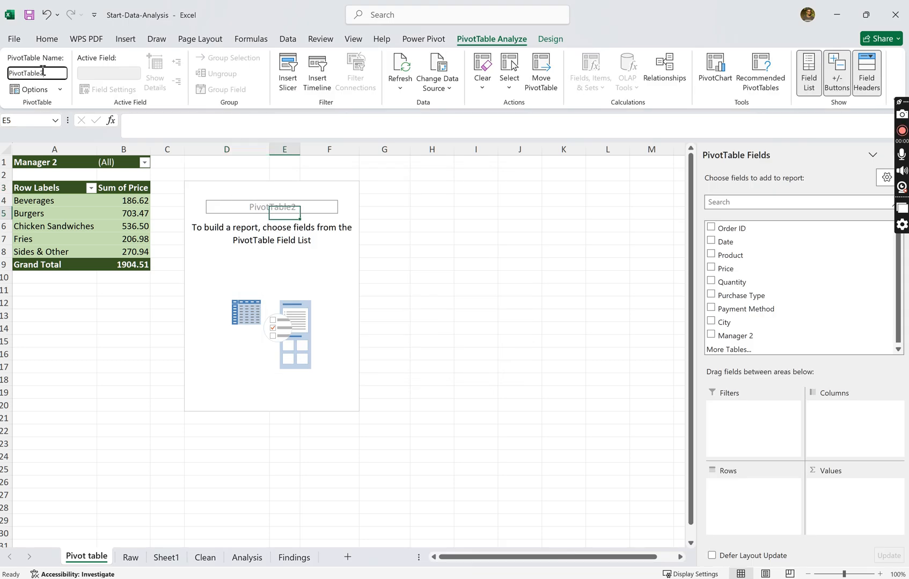
pyautogui.press('BackSpace')
pyautogui.press('Return')
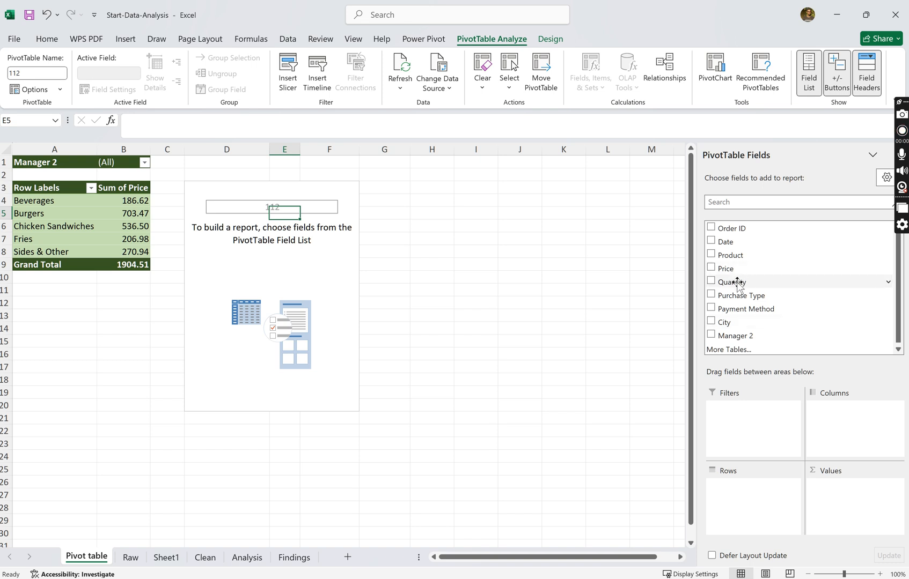
# Place Manager 2 in Rows of the second PivotTable and summarize Price as a sum in Values
pyautogui.moveTo(735, 336); pyautogui.dragTo(740, 489)
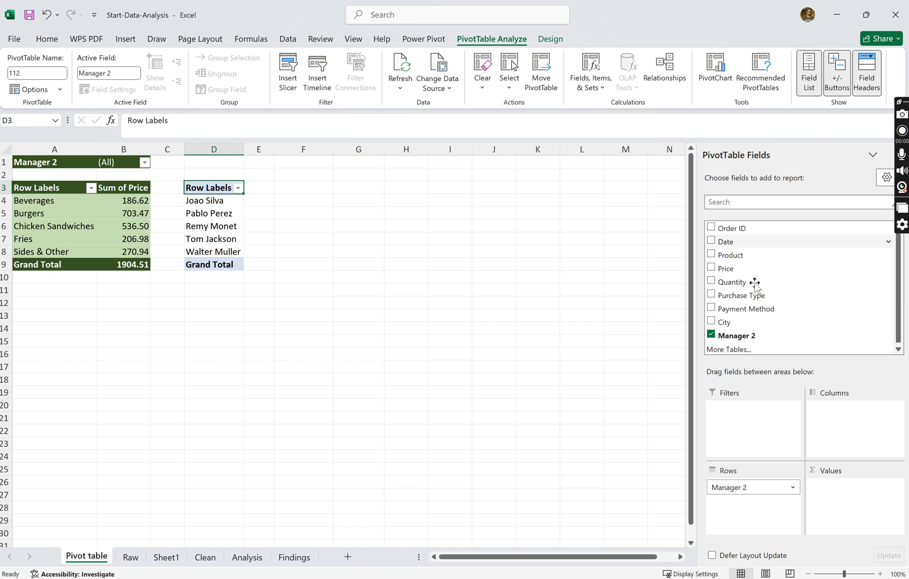
pyautogui.moveTo(735, 270); pyautogui.dragTo(831, 496)
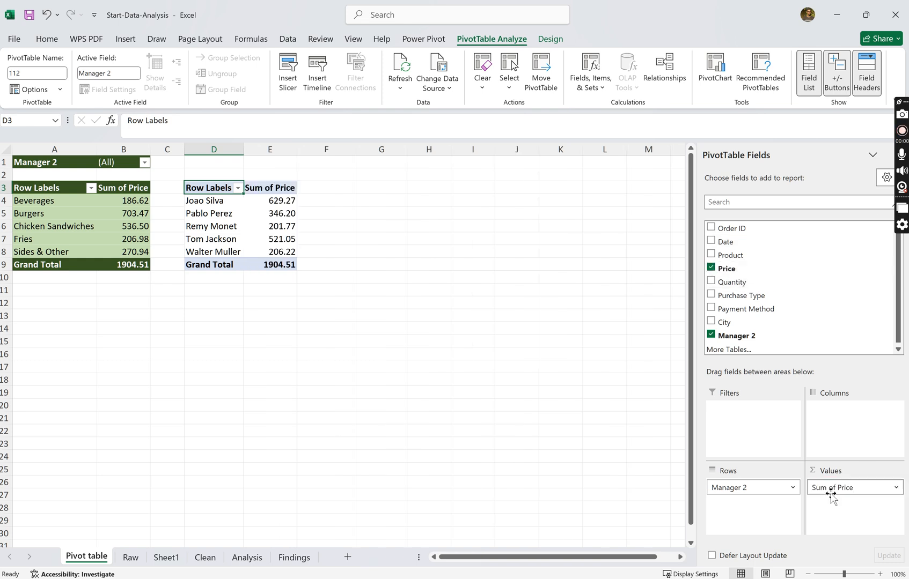
# Apply the Medium PivotTable style with black header and total rows and a light yellow body to the manager PivotTable
pyautogui.click(213, 208)
pyautogui.click(549, 39)
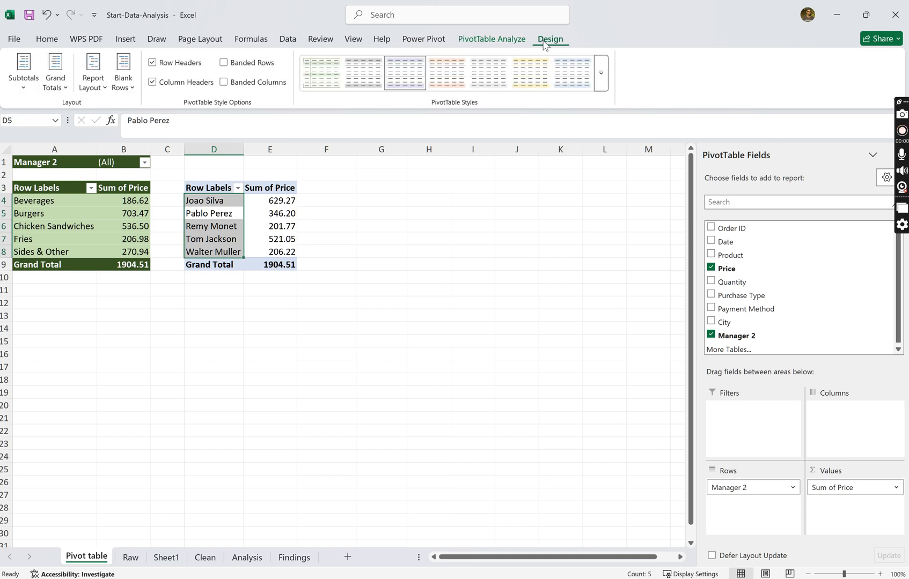
pyautogui.click(600, 73)
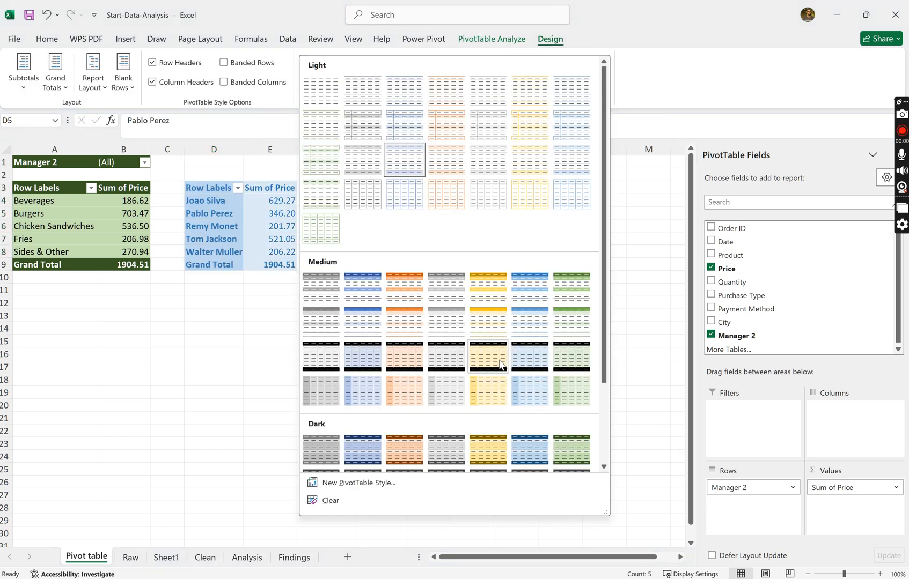
pyautogui.click(530, 357)
pyautogui.click(420, 244)
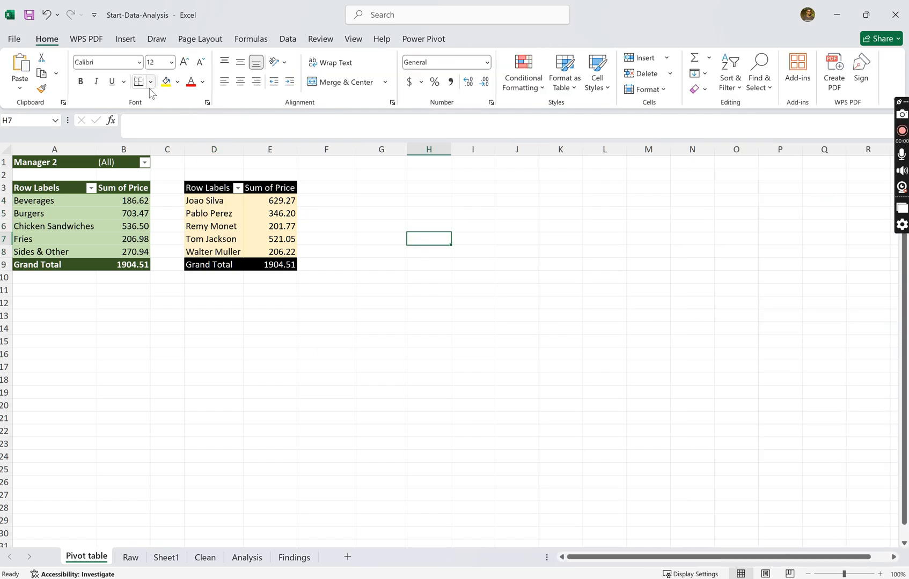
pyautogui.click(207, 188)
pyautogui.click(450, 369)
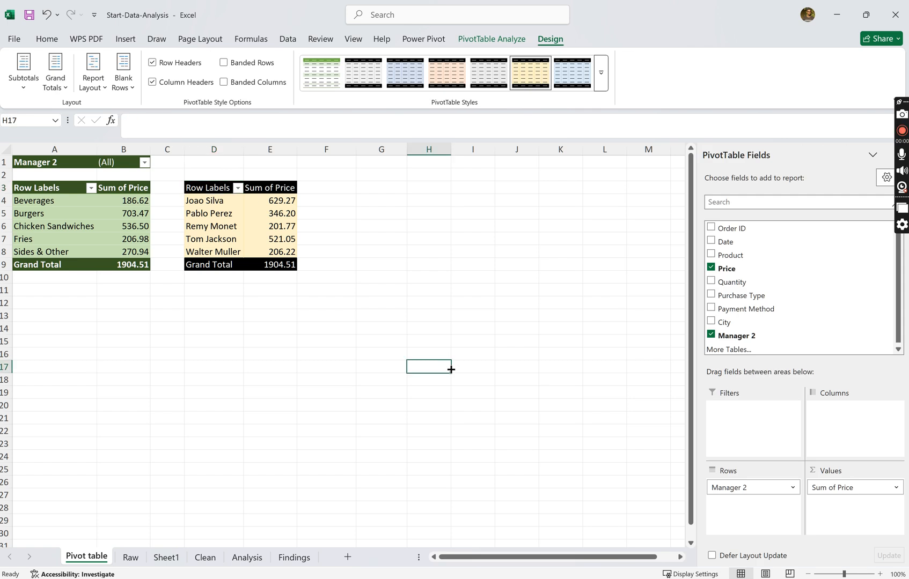
pyautogui.click(240, 246)
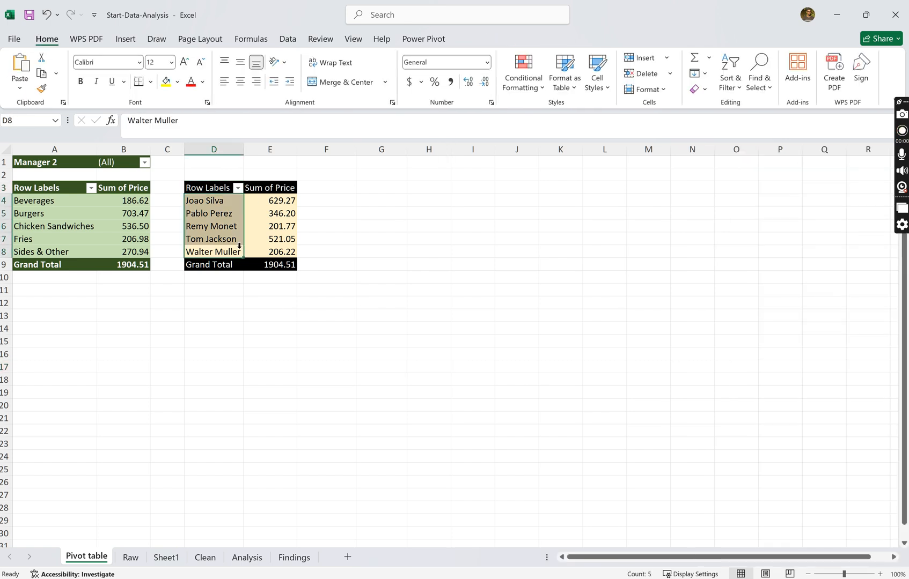
pyautogui.click(239, 246)
pyautogui.click(213, 231)
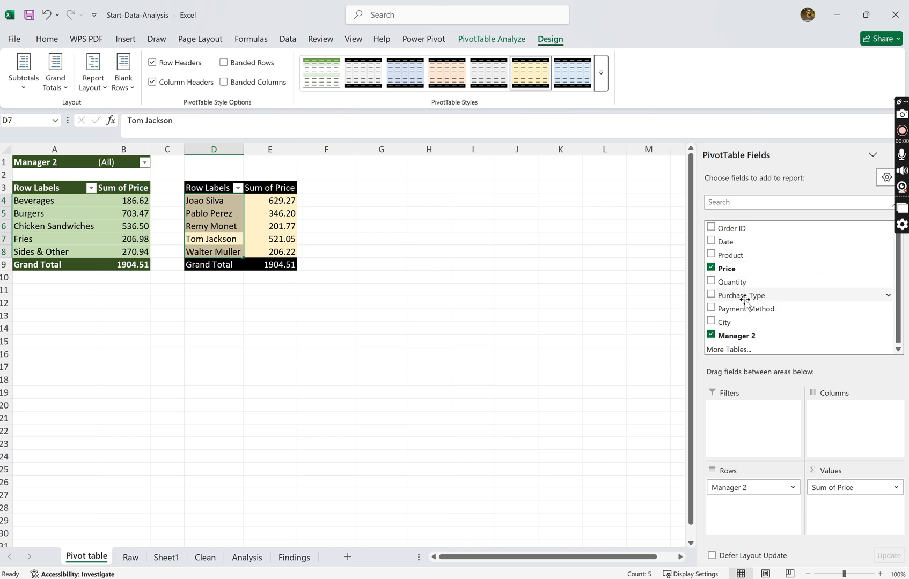
# Add Purchase Type as a report filter to the manager PivotTable
pyautogui.moveTo(745, 299); pyautogui.dragTo(753, 430)
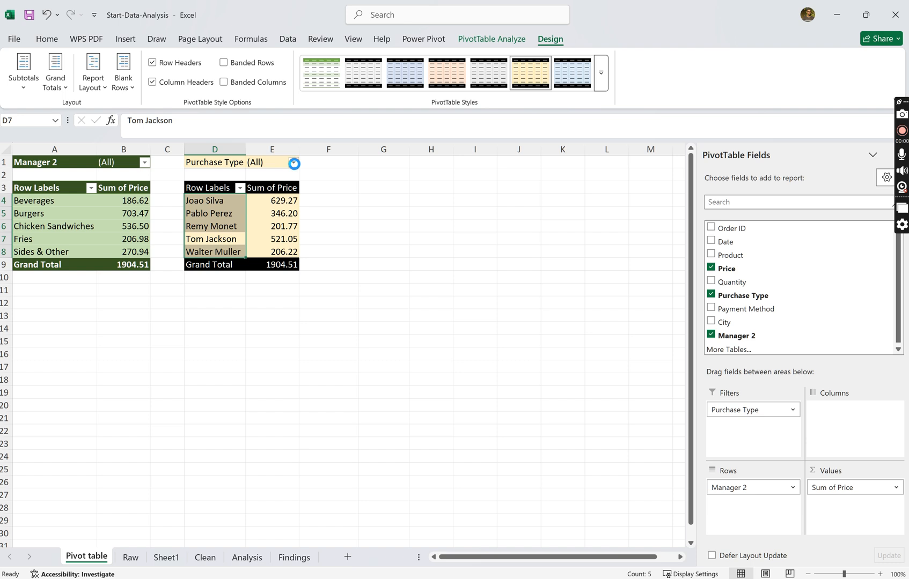
# Filter the manager PivotTable by the Online and Drive-thru purchase types in turn, and reset the filter to All
pyautogui.click(294, 163)
pyautogui.click(170, 225)
pyautogui.click(246, 376)
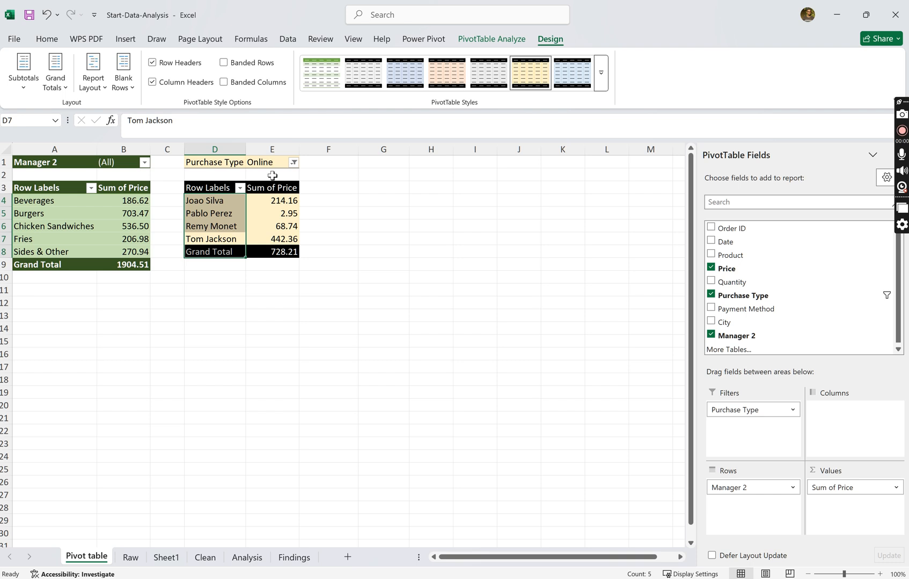
pyautogui.click(292, 163)
pyautogui.click(180, 206)
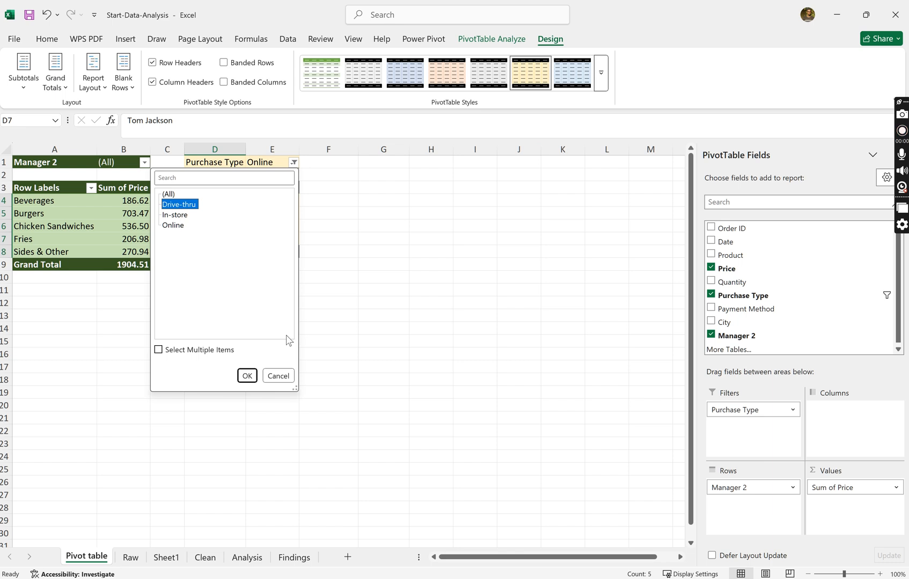
pyautogui.click(247, 376)
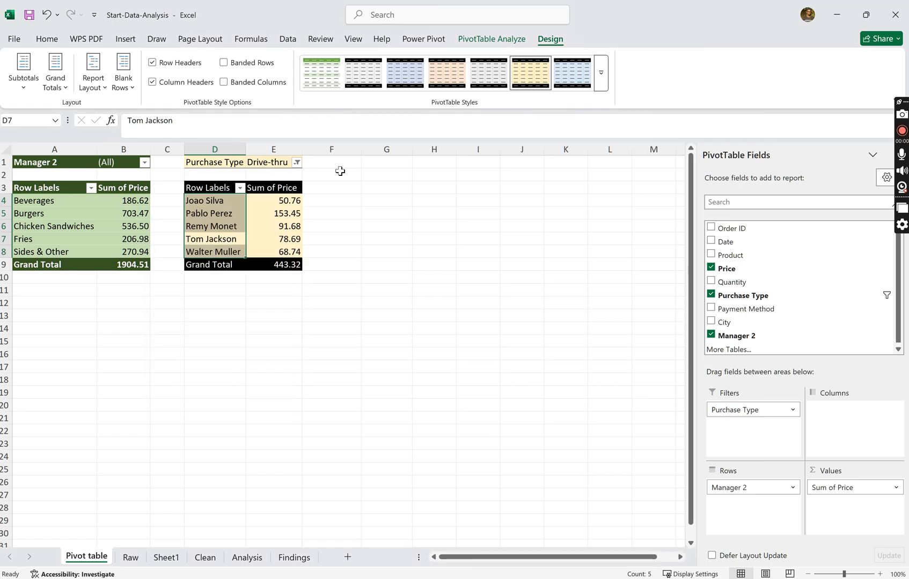
pyautogui.click(296, 162)
pyautogui.click(174, 194)
pyautogui.click(244, 377)
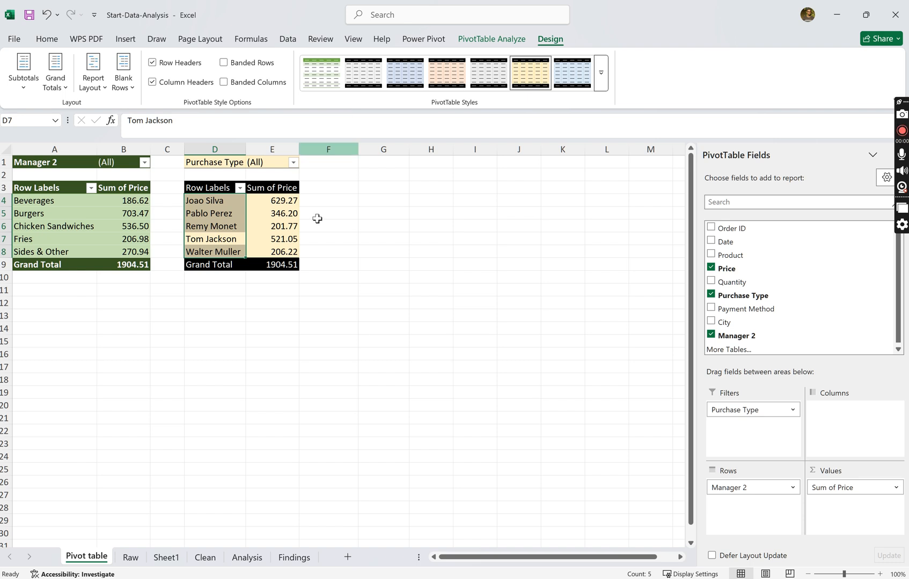
# Start a new PivotTable from a table or range, using the whole Table2 on the Raw sheet as its source
pyautogui.click(125, 39)
pyautogui.click(70, 431)
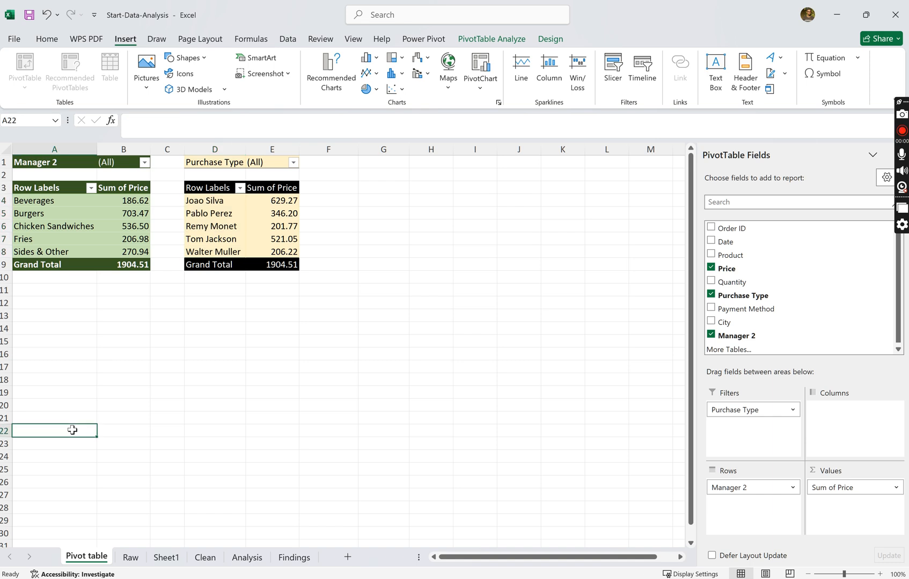
pyautogui.click(26, 88)
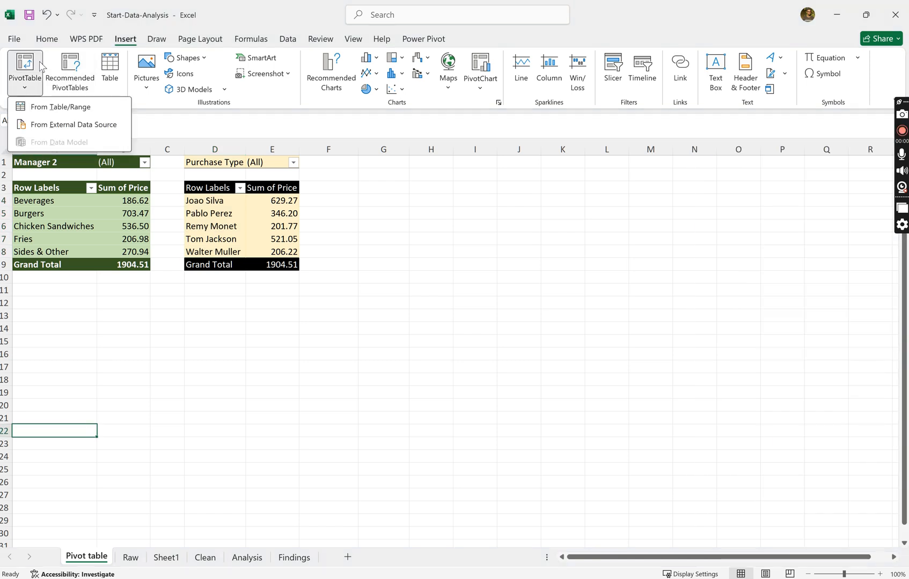
pyautogui.click(38, 105)
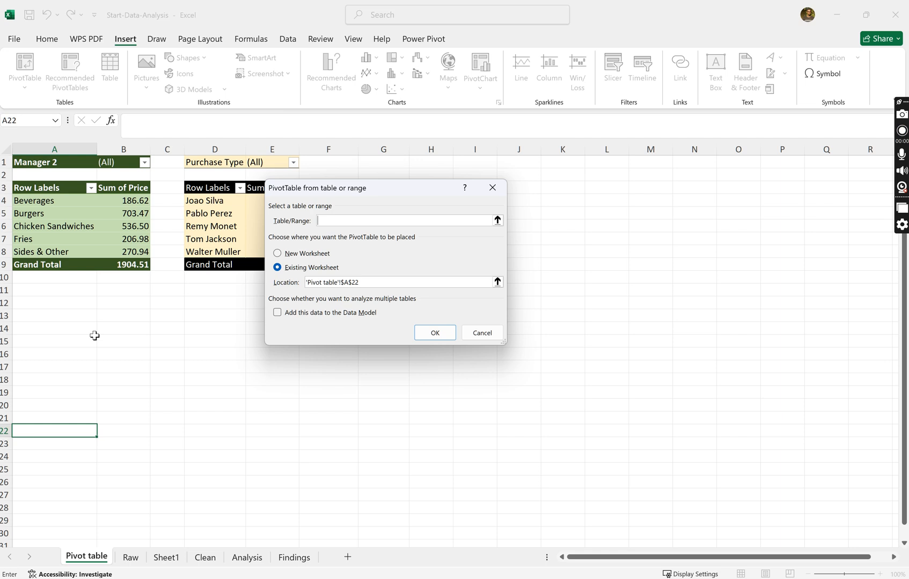
pyautogui.click(131, 558)
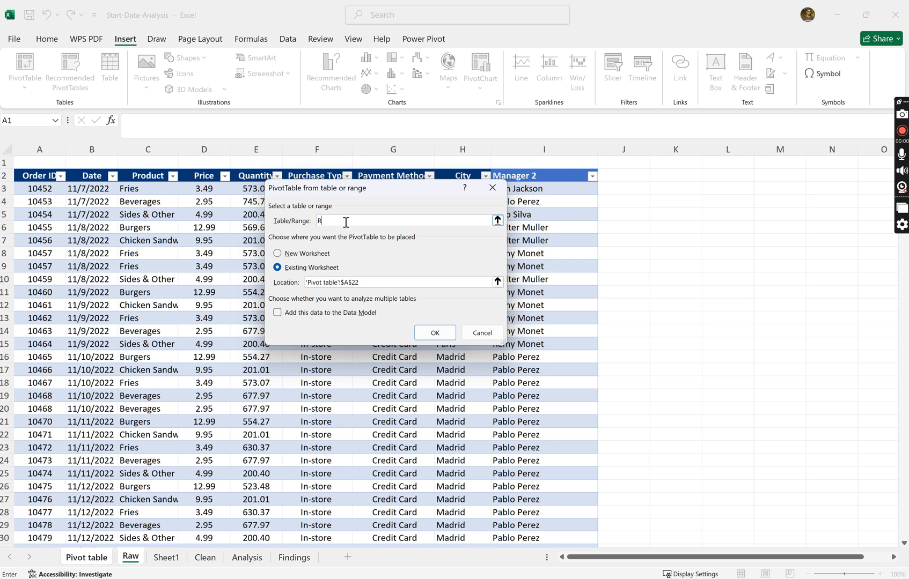
pyautogui.click(174, 279)
pyautogui.hotkey('ctrl', 'a')
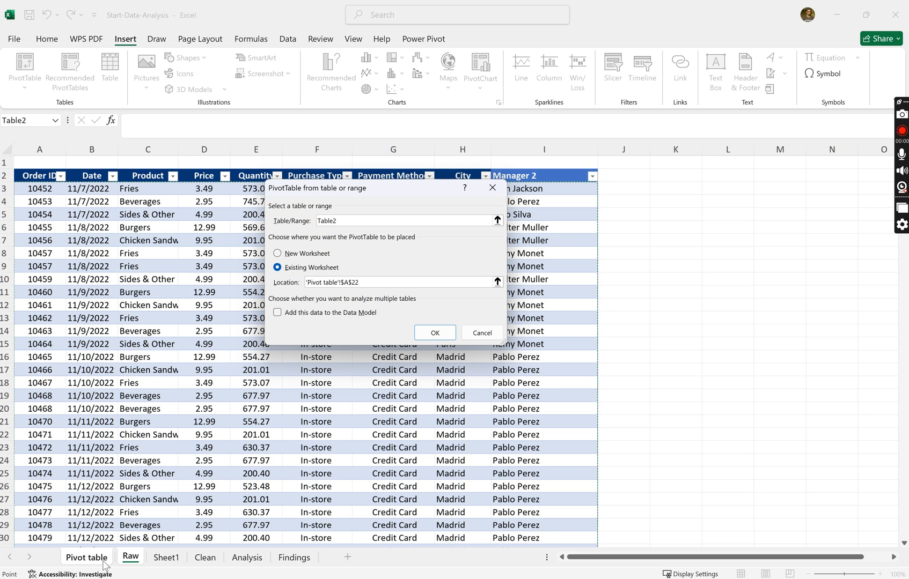
# Place the new PivotTable on the existing worksheet at cell G3 of the Pivot table sheet and create it
pyautogui.doubleClick(374, 286)
pyautogui.click(374, 286)
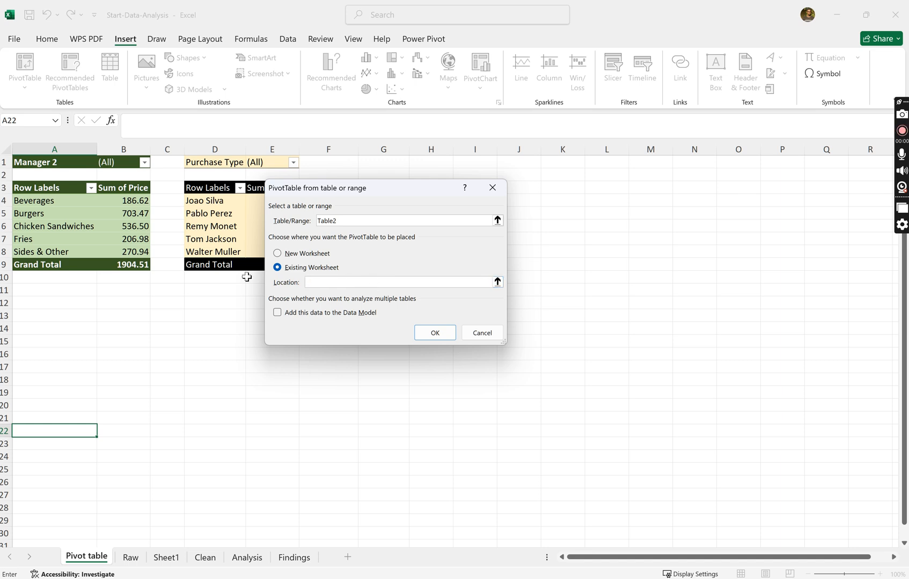
pyautogui.moveTo(404, 192); pyautogui.dragTo(329, 314)
pyautogui.click(371, 187)
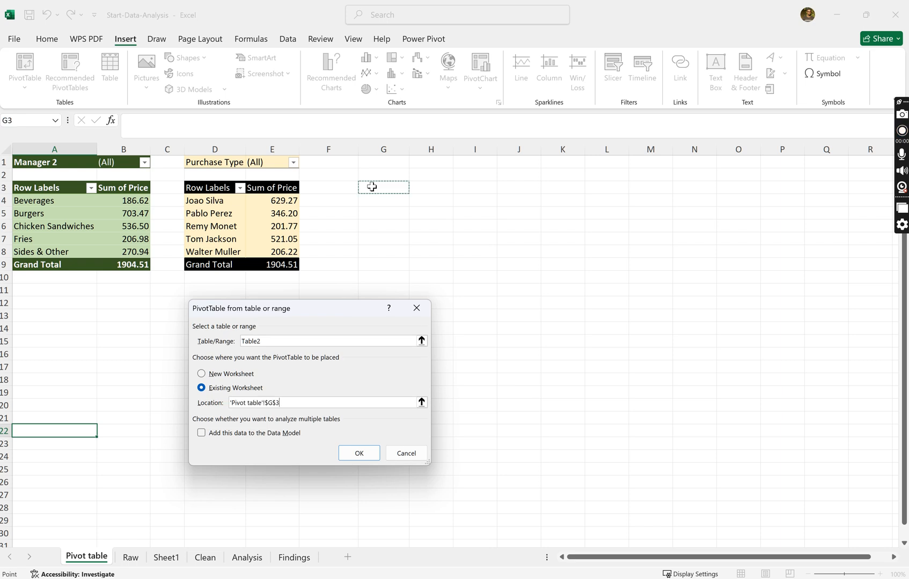
pyautogui.click(362, 459)
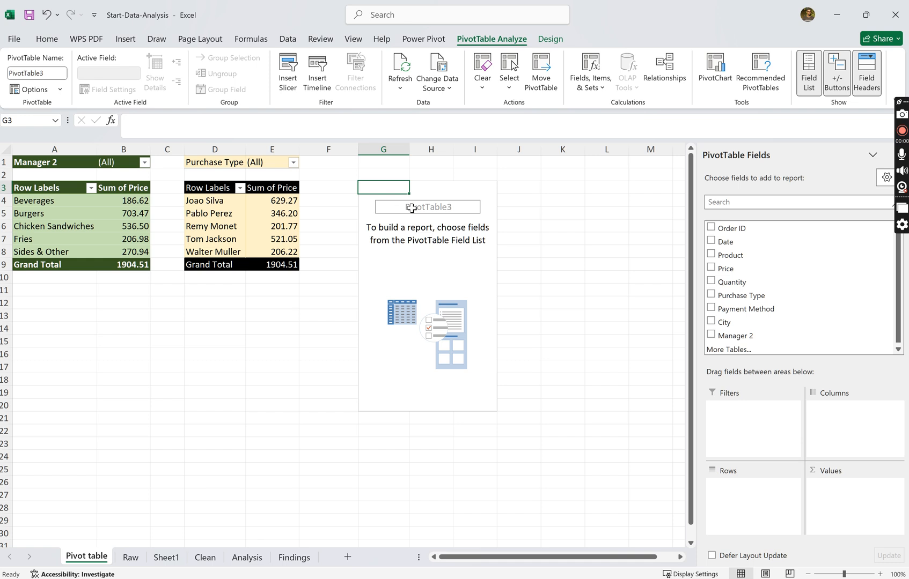
# Rename the third, empty PivotTable as 113
pyautogui.click(54, 77)
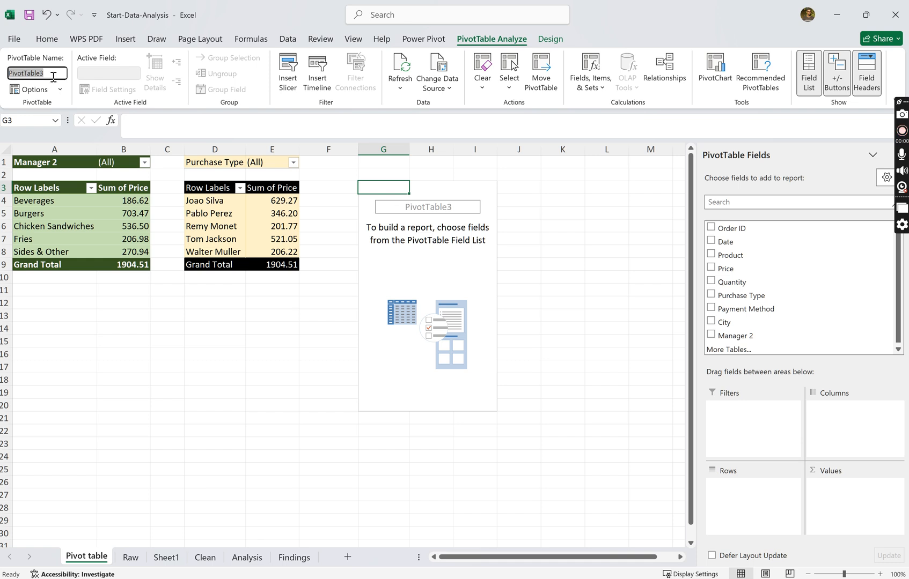
pyautogui.write('113')
pyautogui.press('Return')
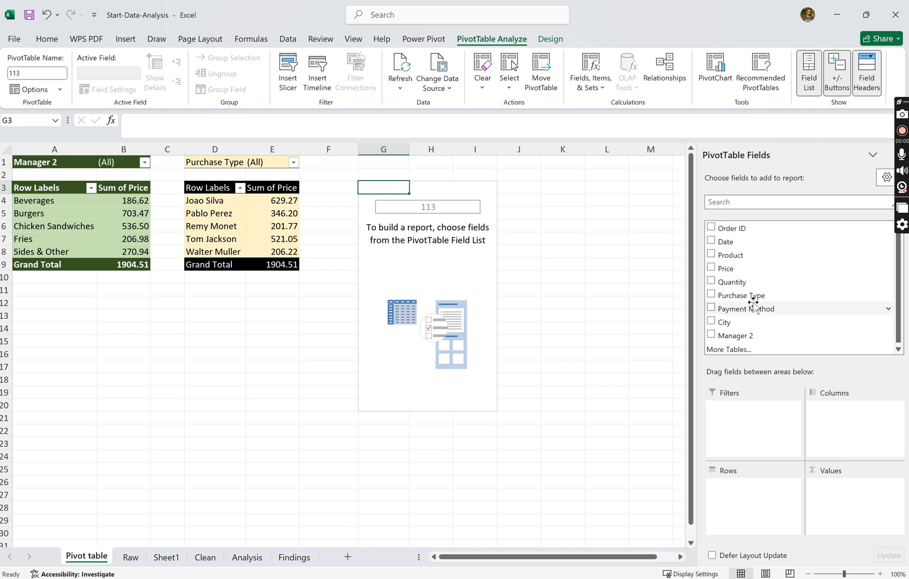
# Place Purchase Type in Rows of the third PivotTable and summarize Price as a sum in Values
pyautogui.moveTo(754, 296); pyautogui.dragTo(741, 489)
pyautogui.moveTo(741, 271); pyautogui.dragTo(835, 507)
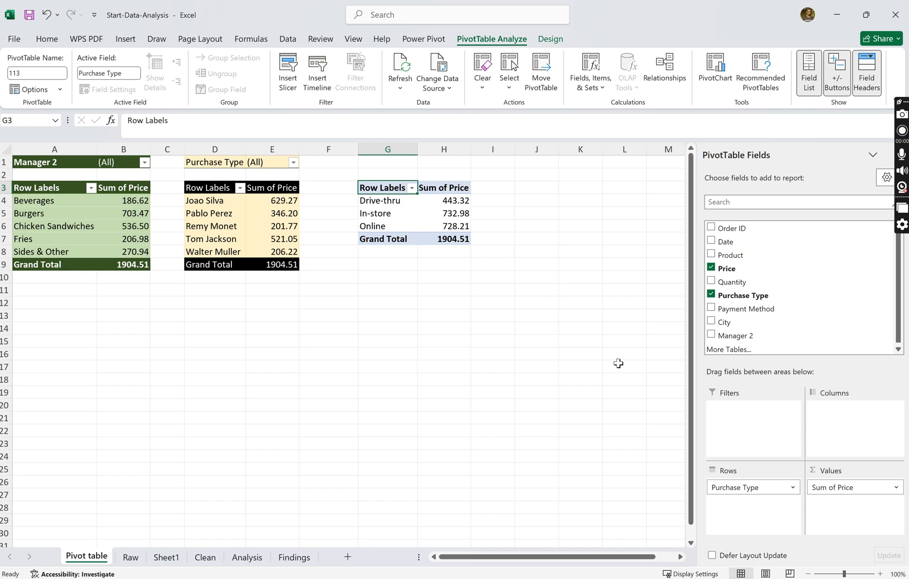
# Apply the Light PivotTable style with light orange header and total rows to the purchase type PivotTable
pyautogui.click(550, 40)
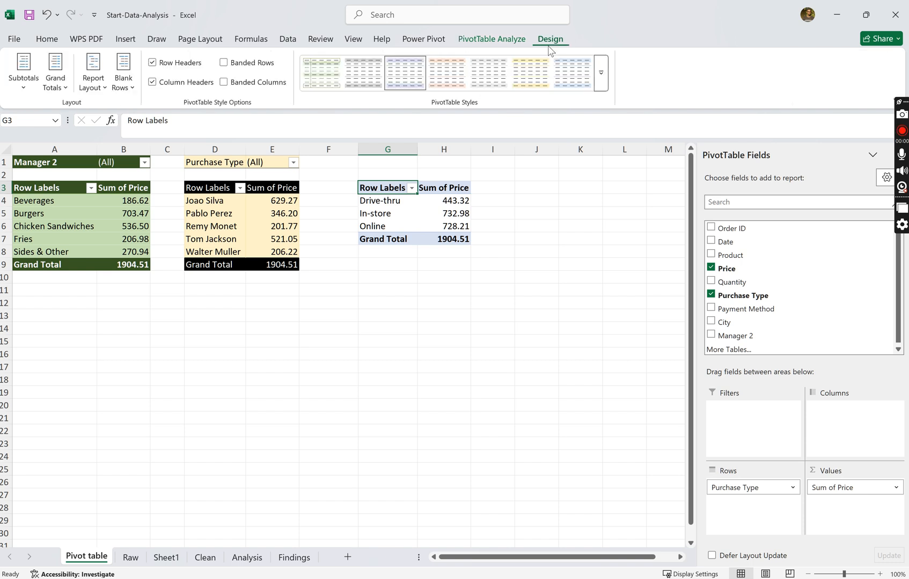
pyautogui.click(459, 77)
pyautogui.click(569, 275)
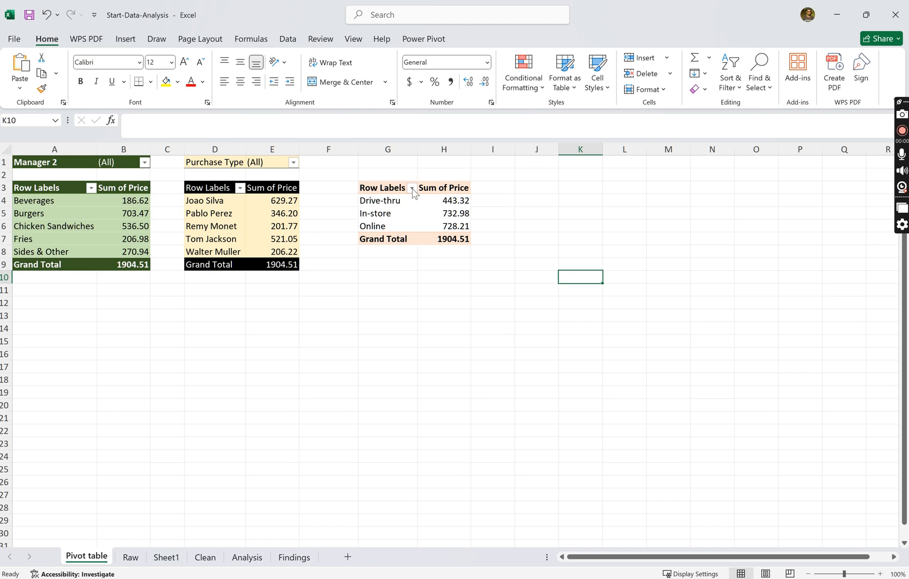
# Add City as a report filter to the purchase type PivotTable
pyautogui.click(389, 191)
pyautogui.click(435, 225)
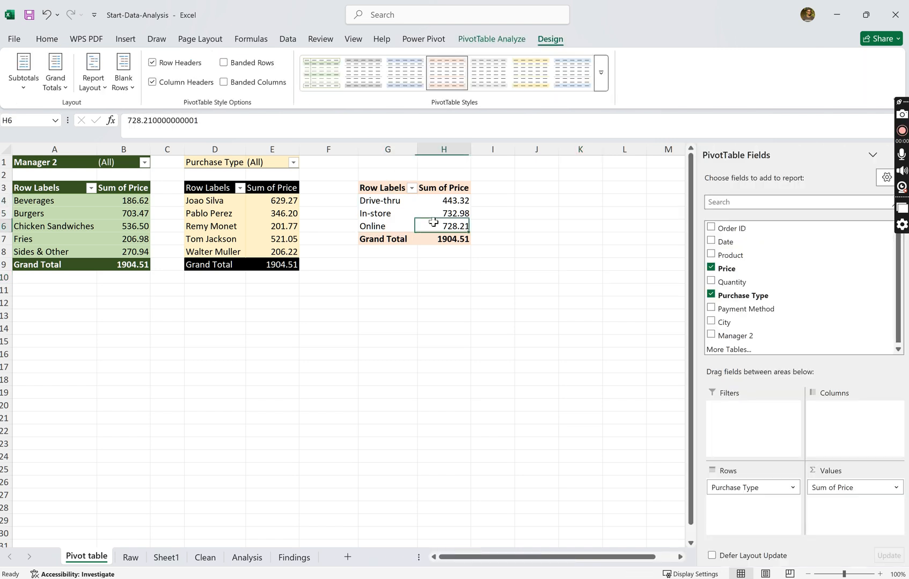
pyautogui.moveTo(775, 325); pyautogui.dragTo(746, 425)
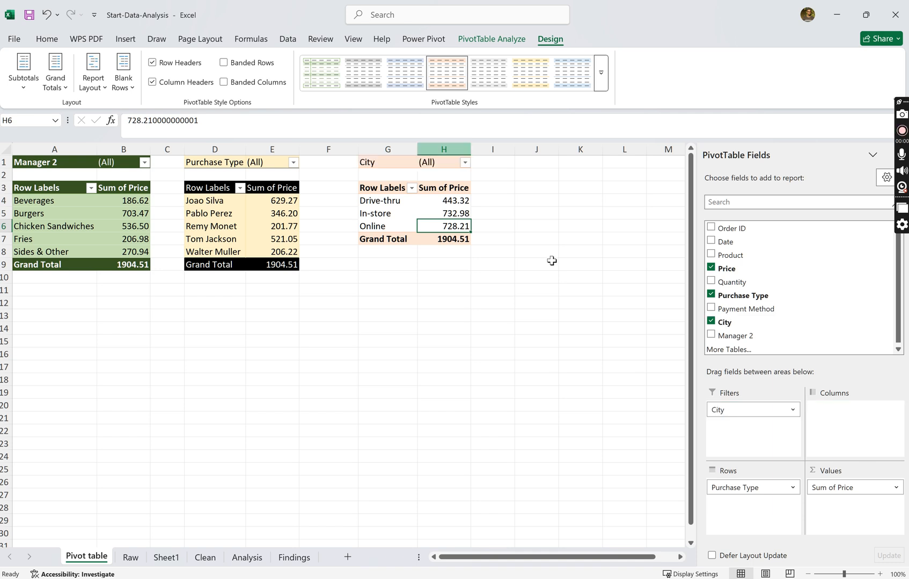
pyautogui.click(561, 275)
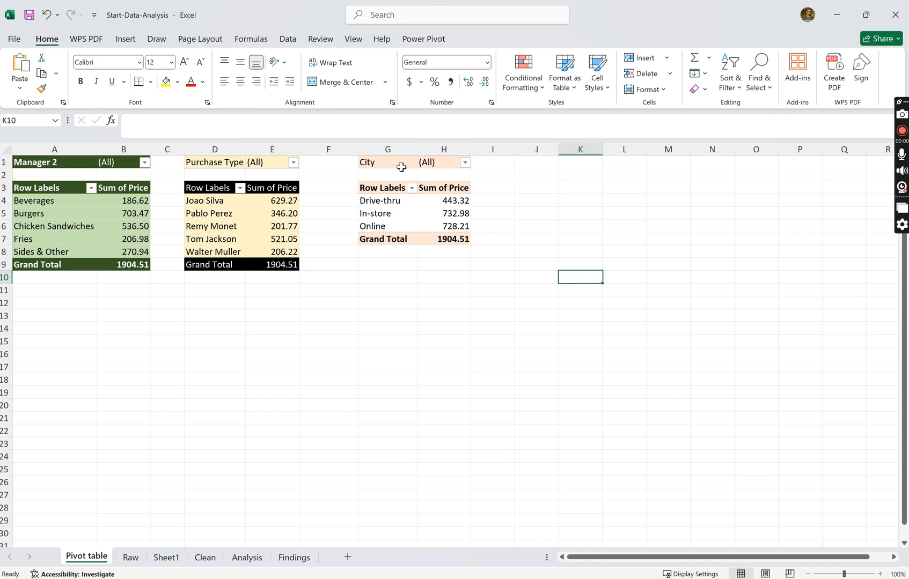
# Insert slicers for City and Purchase Type from the purchase type PivotTable
pyautogui.click(421, 199)
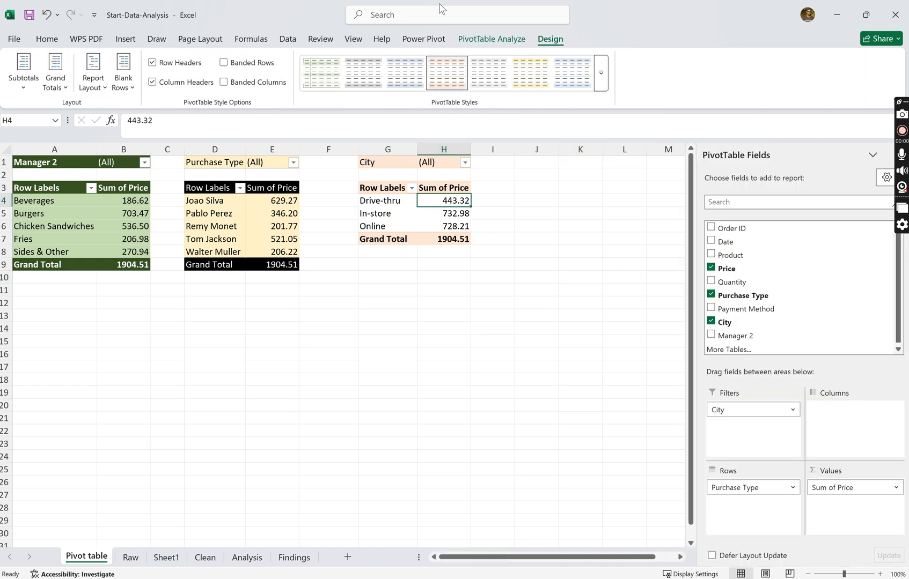
pyautogui.click(507, 42)
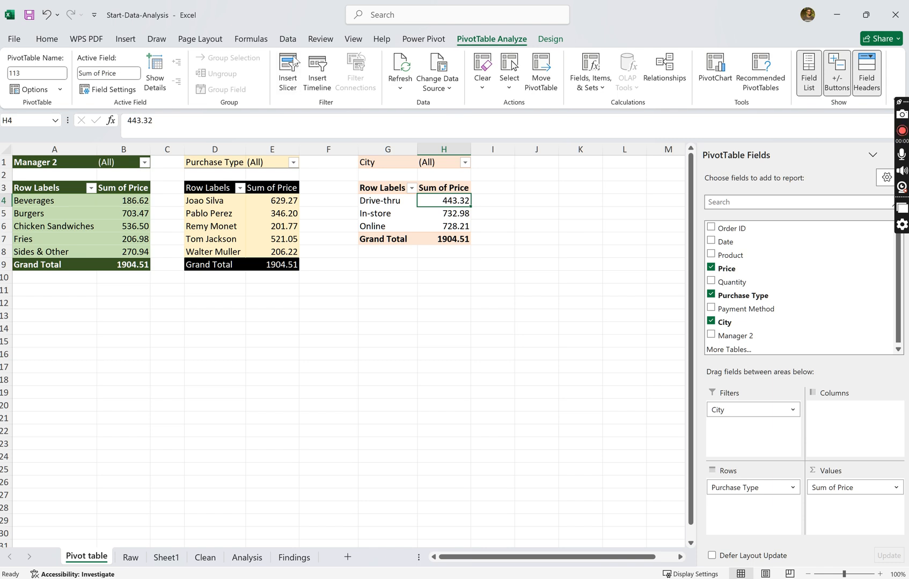
pyautogui.click(290, 70)
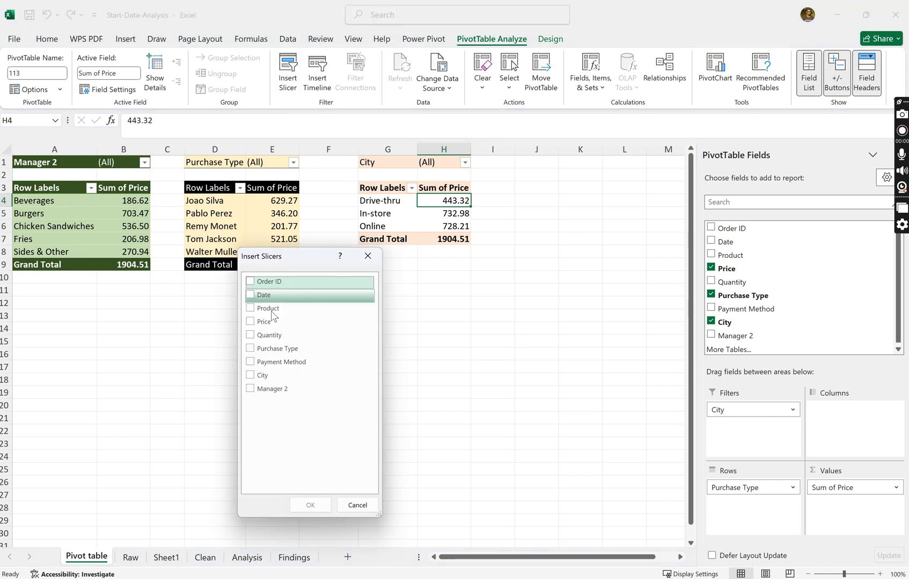
pyautogui.click(250, 377)
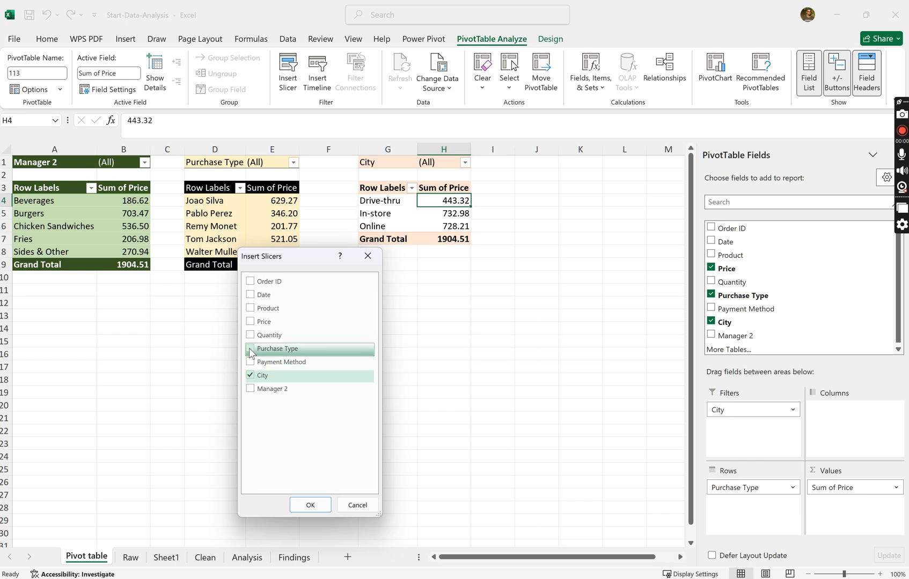
pyautogui.click(250, 350)
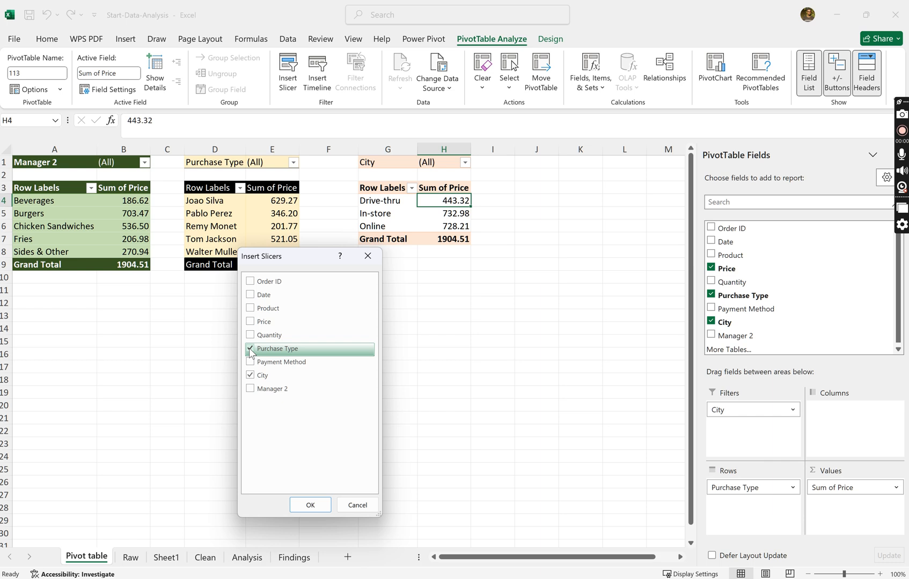
pyautogui.click(309, 503)
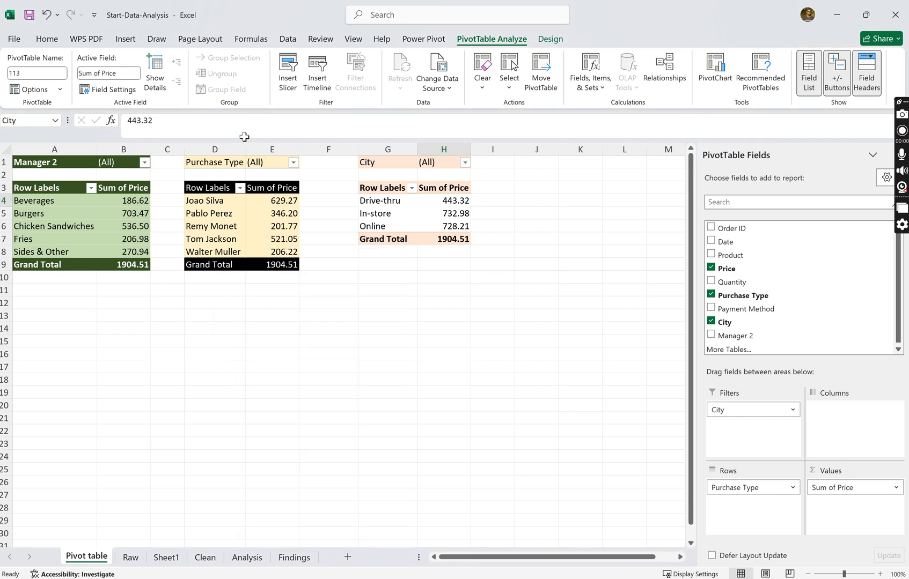
# Move the City slicer beside the Purchase Type slicer and give it the Dark green slicer style
pyautogui.moveTo(348, 300); pyautogui.dragTo(455, 272)
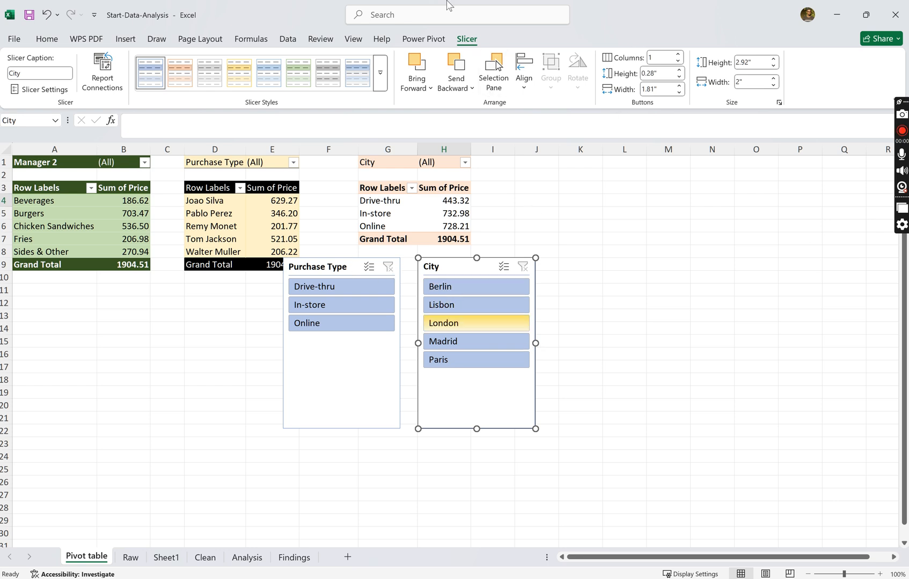
pyautogui.click(381, 74)
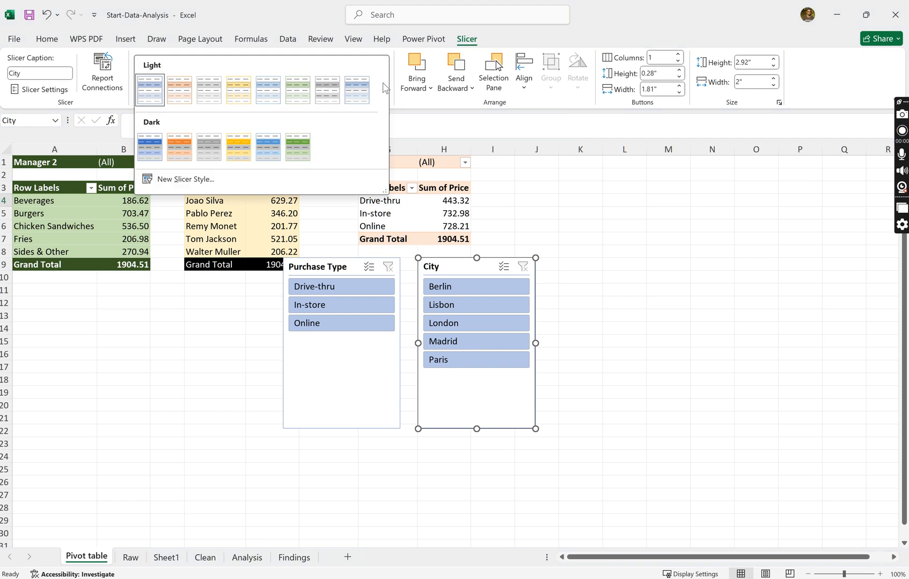
pyautogui.click(297, 155)
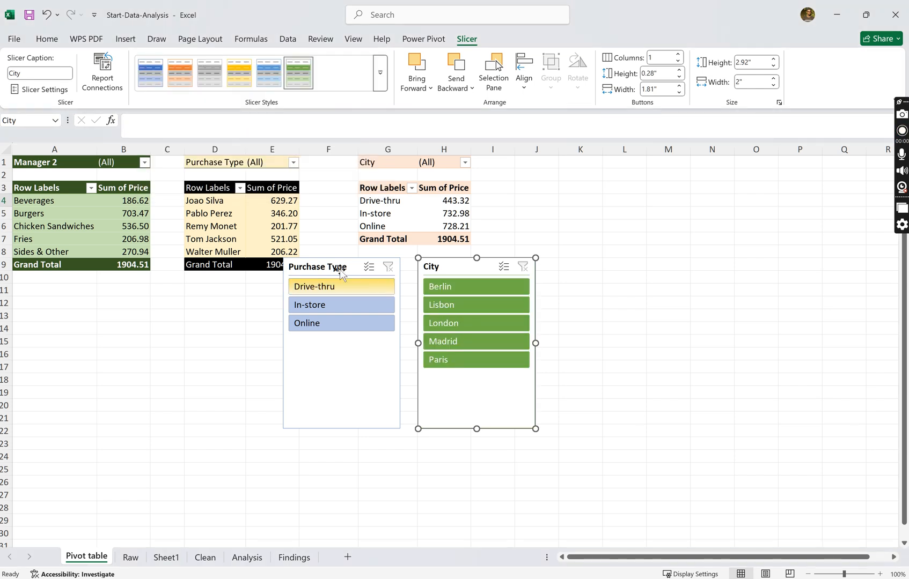
# Apply the Dark yellow slicer style to the Purchase Type slicer and shorten it to about 1.42" high
pyautogui.click(350, 267)
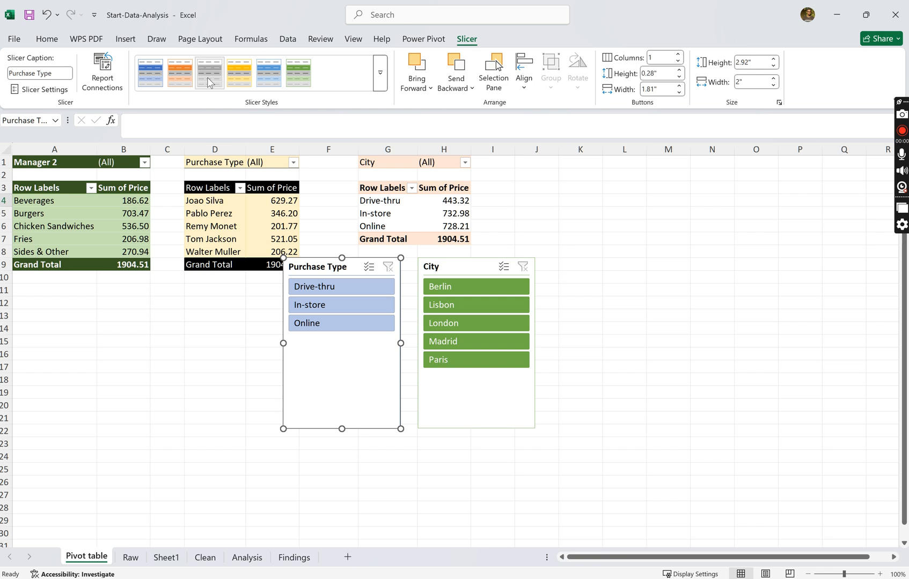
pyautogui.click(237, 76)
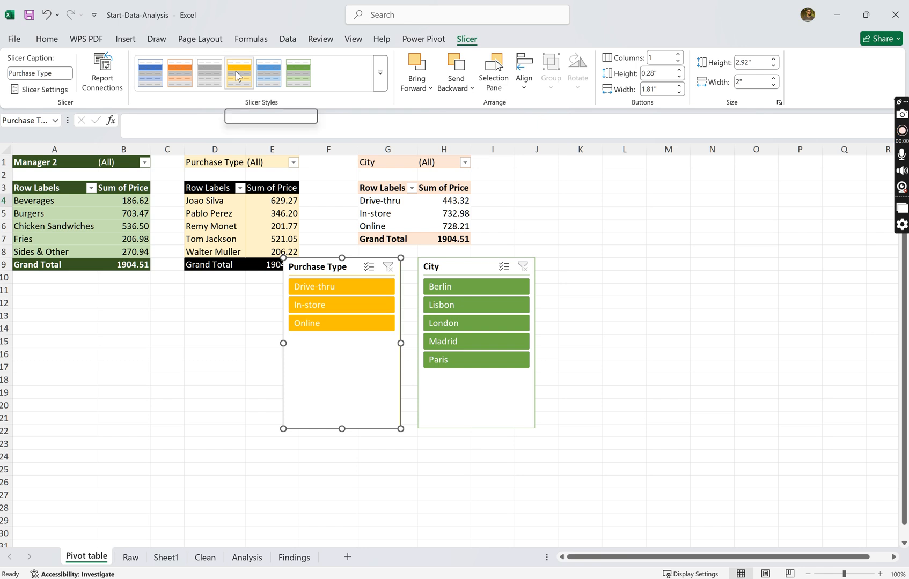
pyautogui.moveTo(344, 428); pyautogui.dragTo(359, 342)
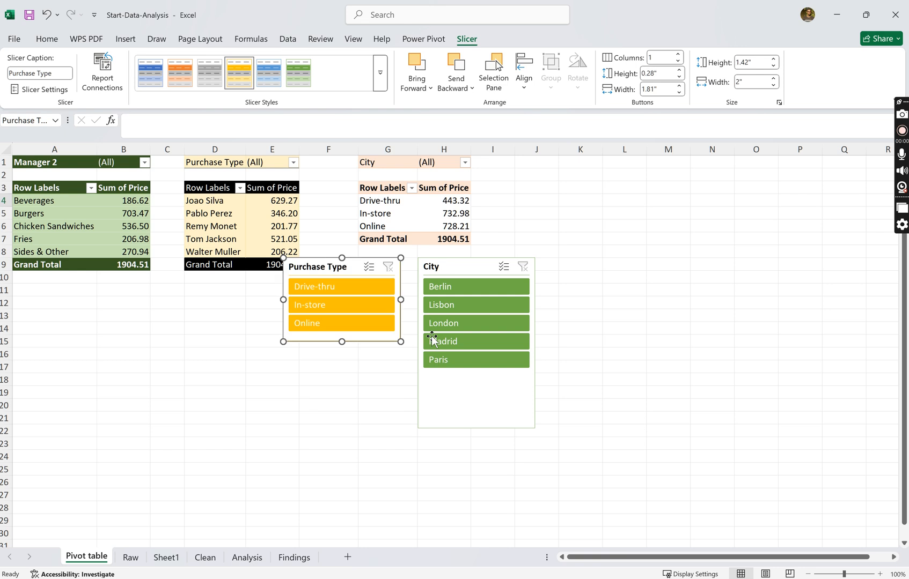
# Shorten the City slicer so its frame ends just below the Paris entry
pyautogui.click(470, 424)
pyautogui.moveTo(476, 429); pyautogui.dragTo(475, 375)
pyautogui.click(611, 370)
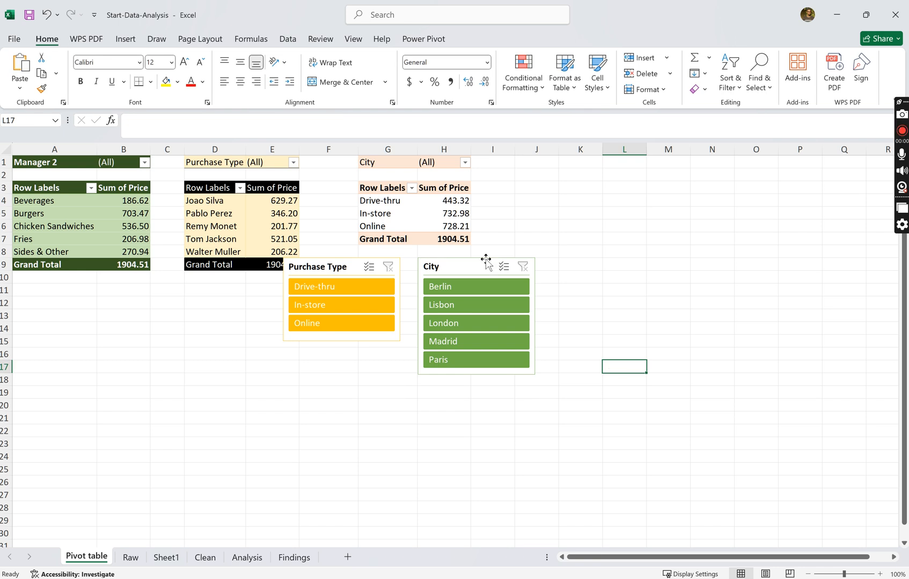
# Arrange the City slicer's entries in 5 columns and resize it to about 0.78" high by 5.64" wide
pyautogui.click(460, 264)
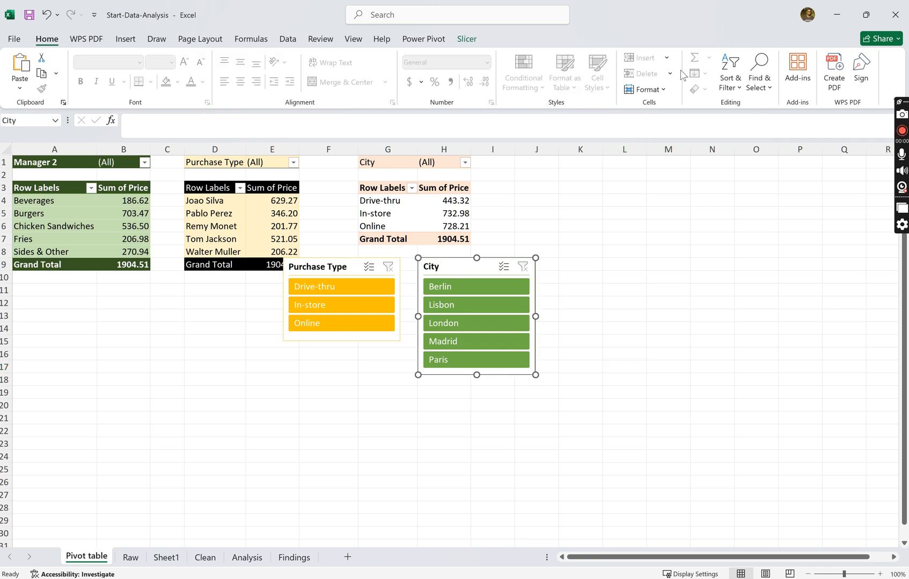
pyautogui.click(466, 40)
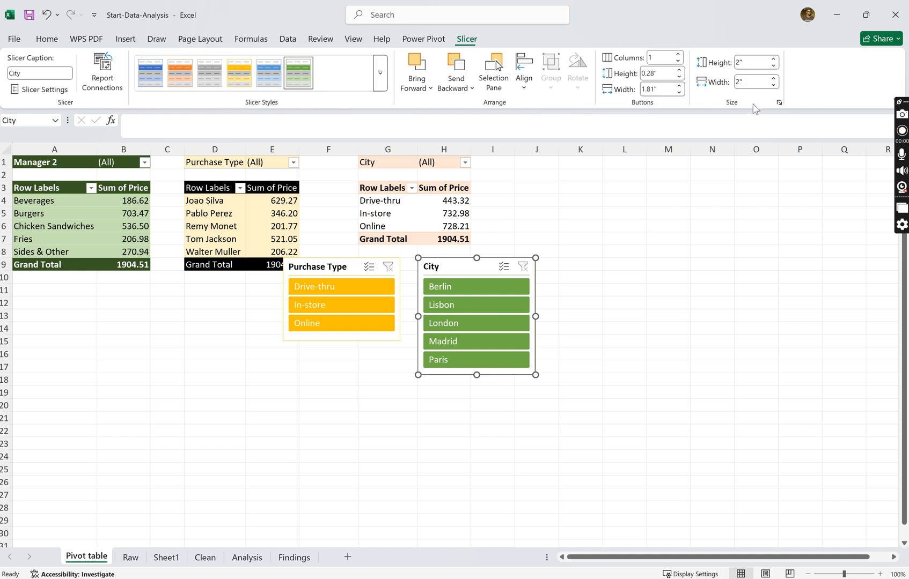
pyautogui.click(659, 58)
pyautogui.write('5')
pyautogui.press('Return')
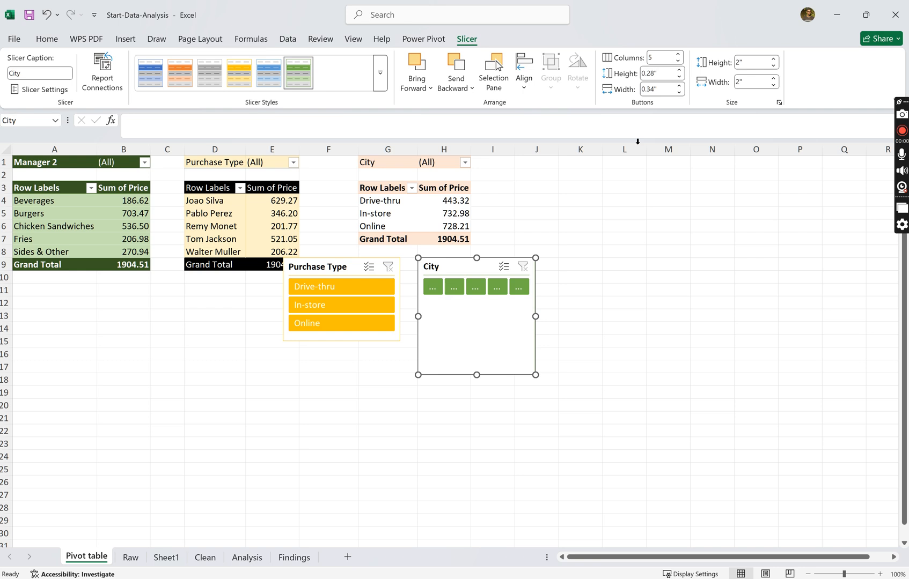
pyautogui.moveTo(476, 375); pyautogui.dragTo(749, 285)
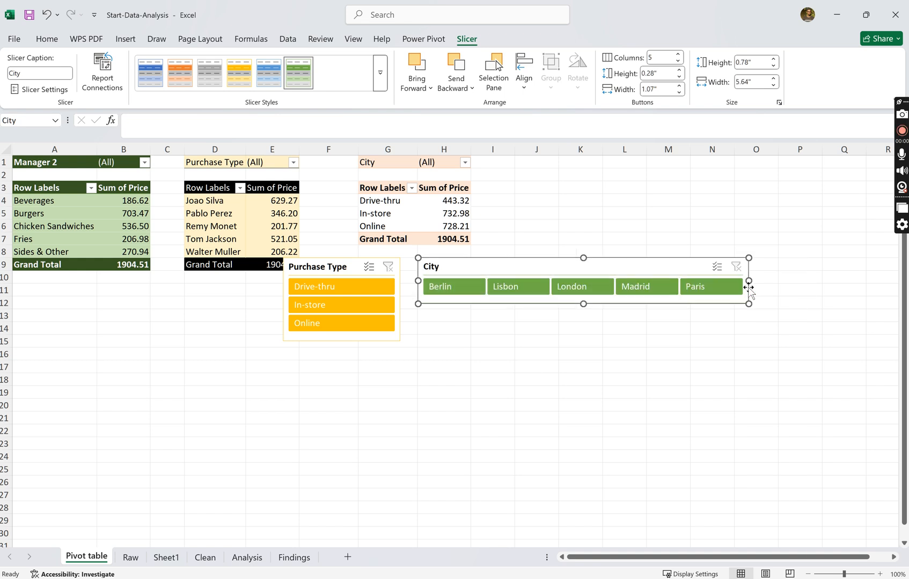
pyautogui.click(641, 366)
# Place the City slicer directly below the product PivotTable at the sheet's left edge, with the Purchase Type slicer immediately to its right
pyautogui.moveTo(346, 267); pyautogui.dragTo(555, 385)
pyautogui.moveTo(553, 266); pyautogui.dragTo(278, 271)
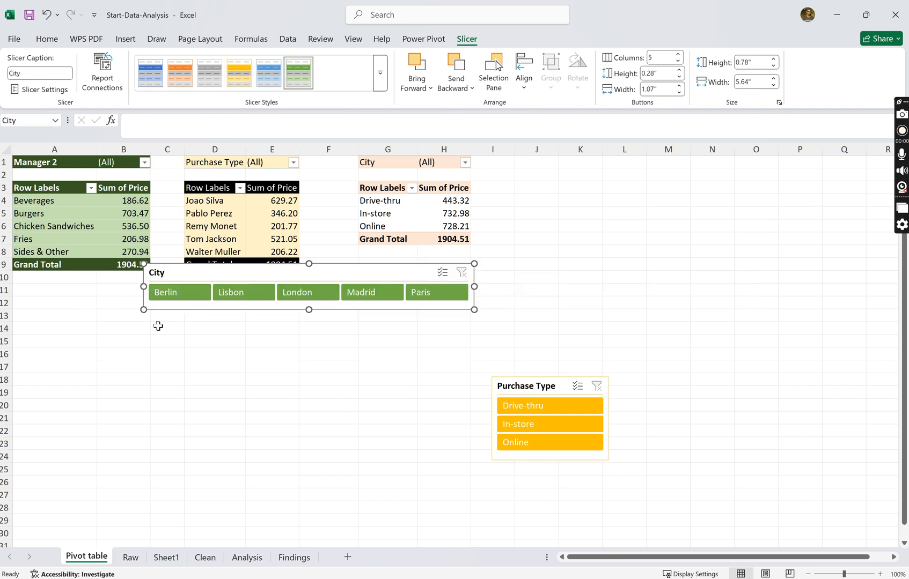
pyautogui.moveTo(240, 276); pyautogui.dragTo(102, 281)
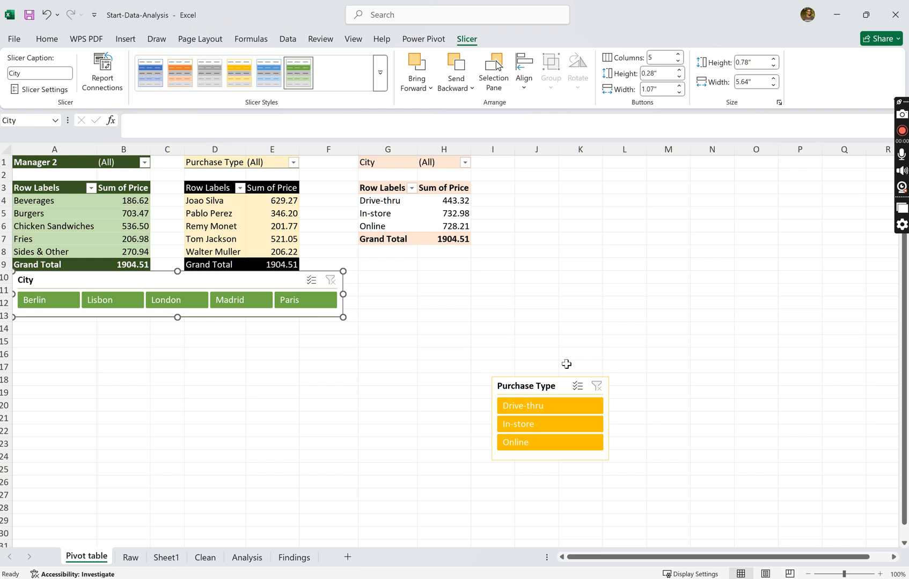
pyautogui.moveTo(549, 389); pyautogui.dragTo(394, 279)
pyautogui.click(547, 341)
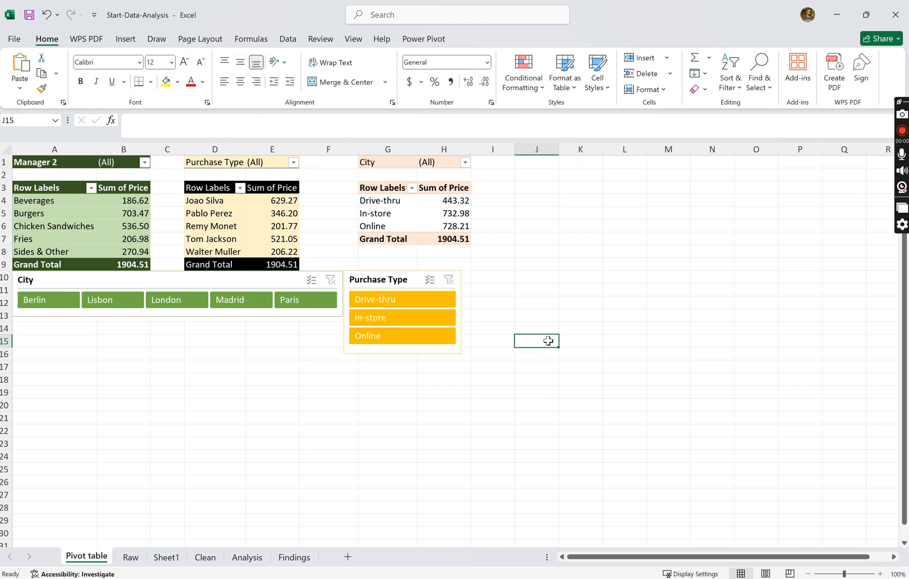
# Test the slicers by filtering the purchase type PivotTable to Online and to Berlin, clearing each filter
pyautogui.click(416, 336)
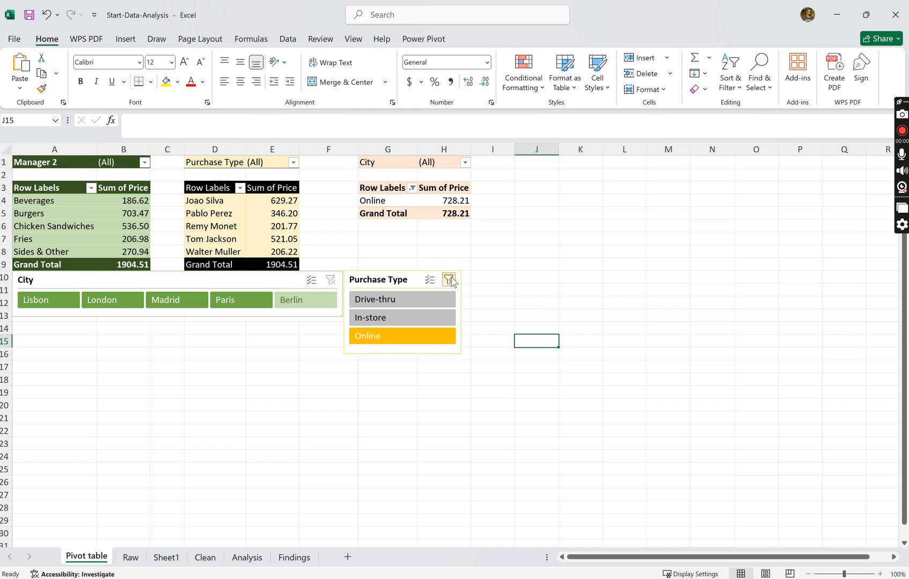
pyautogui.click(449, 280)
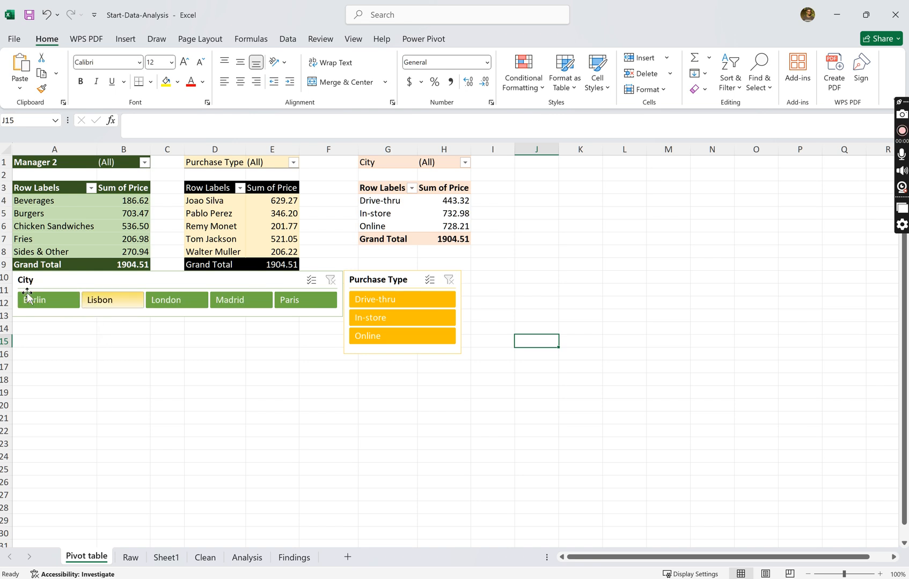
pyautogui.click(54, 298)
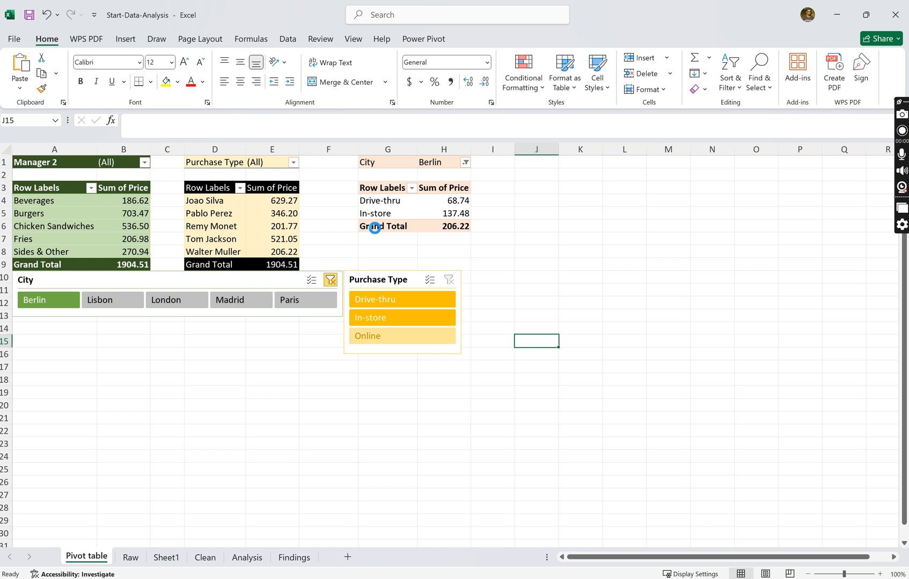
pyautogui.click(330, 280)
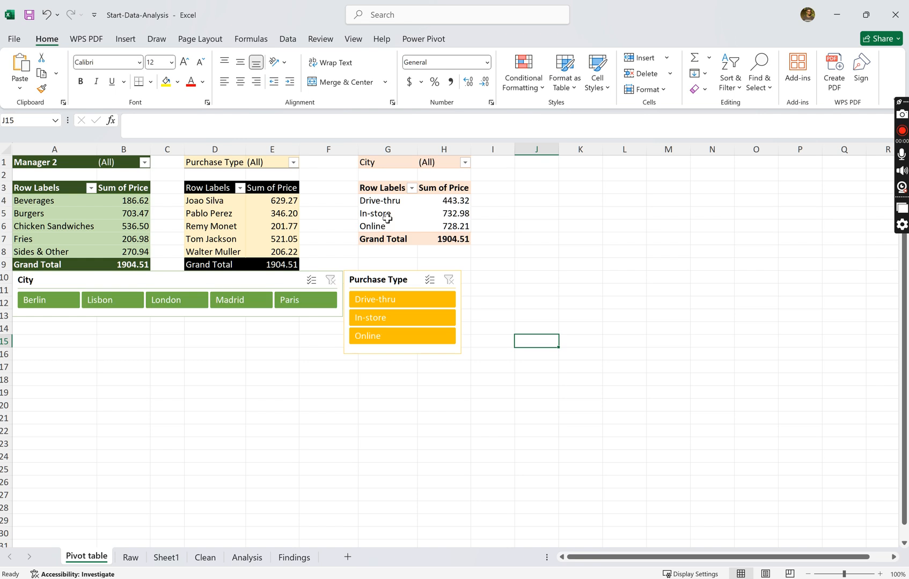
pyautogui.click(45, 307)
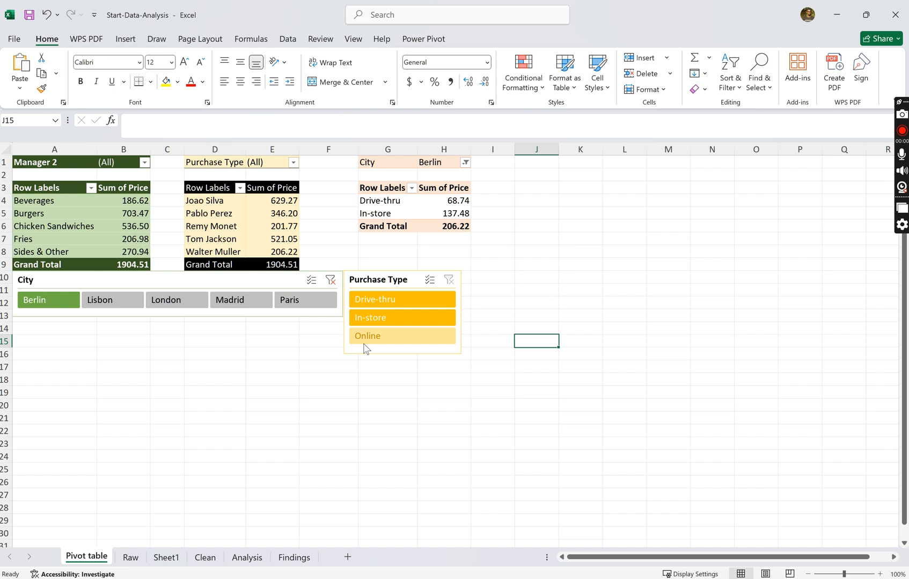
pyautogui.click(330, 280)
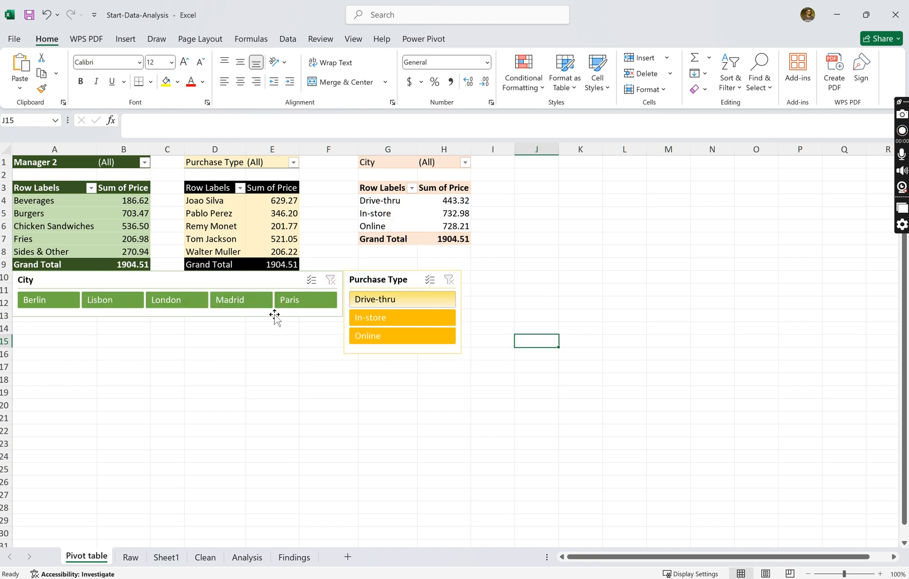
# Filter the purchase type PivotTable to Madrid with the City slicer, clear that filter and filter to Lisbon
pyautogui.click(216, 305)
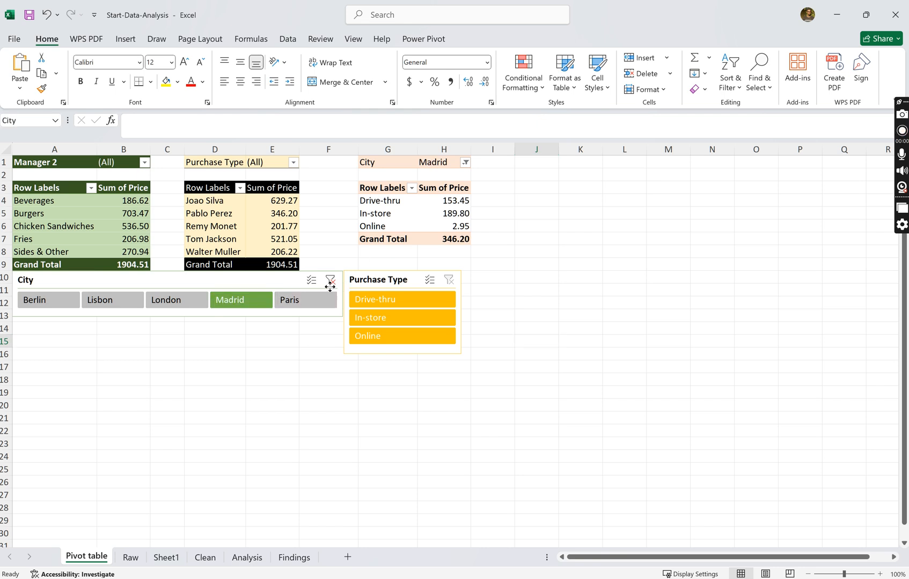
pyautogui.click(330, 287)
pyautogui.click(331, 279)
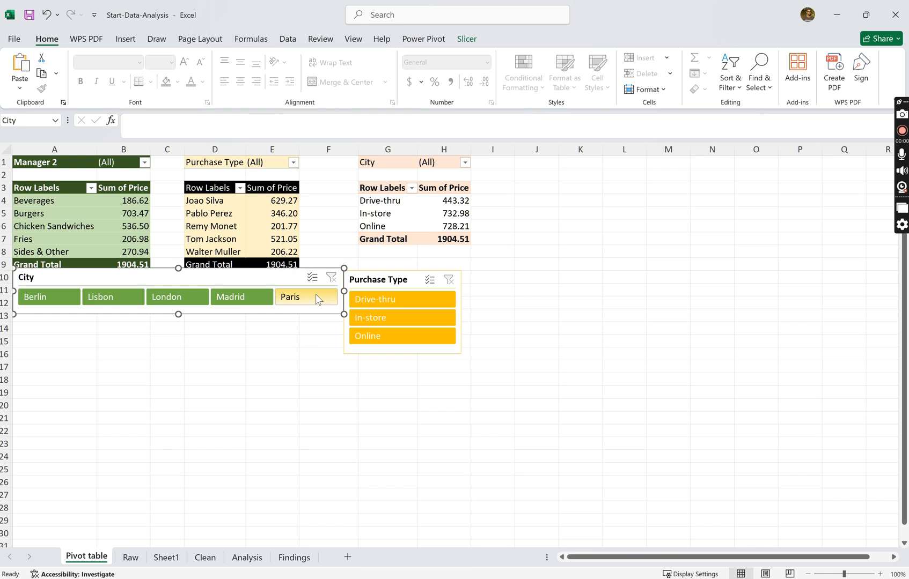
pyautogui.click(119, 297)
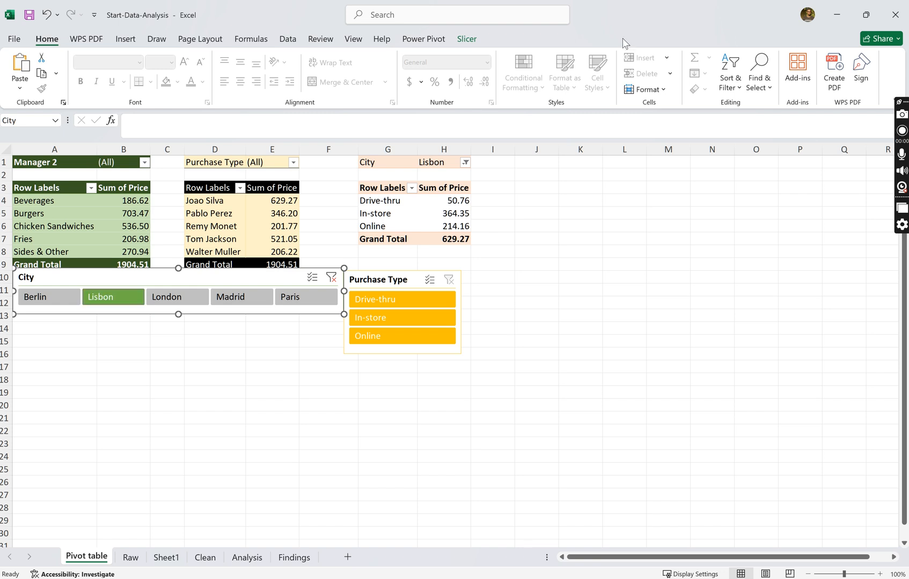
pyautogui.click(420, 39)
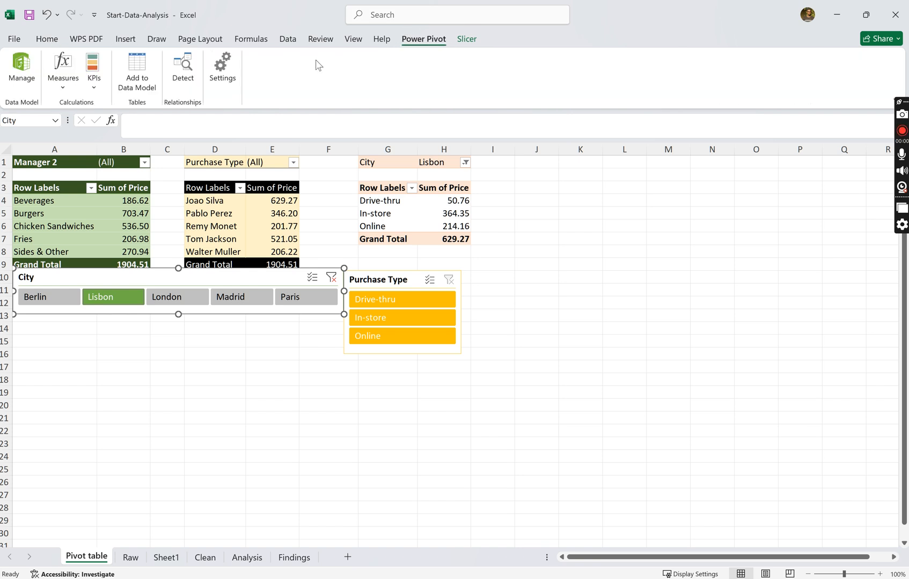
pyautogui.click(464, 39)
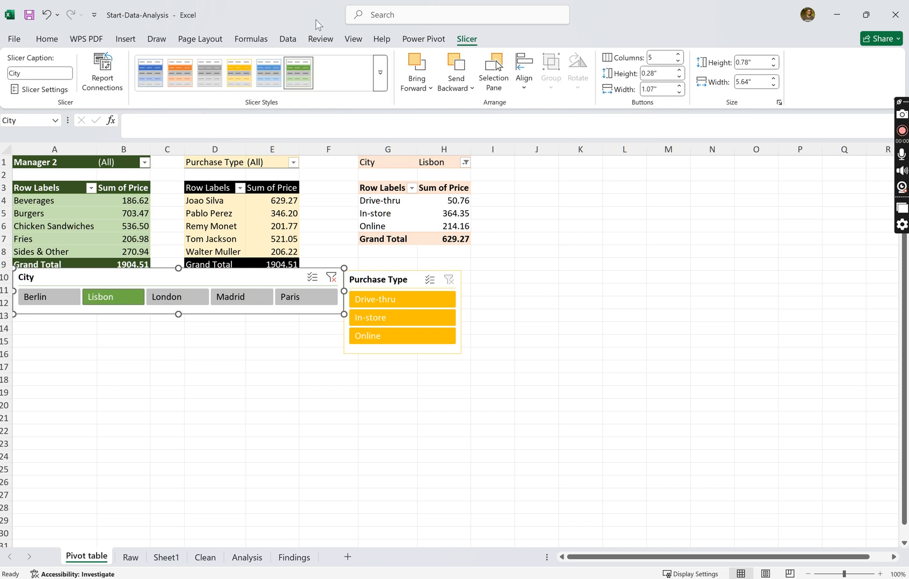
pyautogui.click(51, 43)
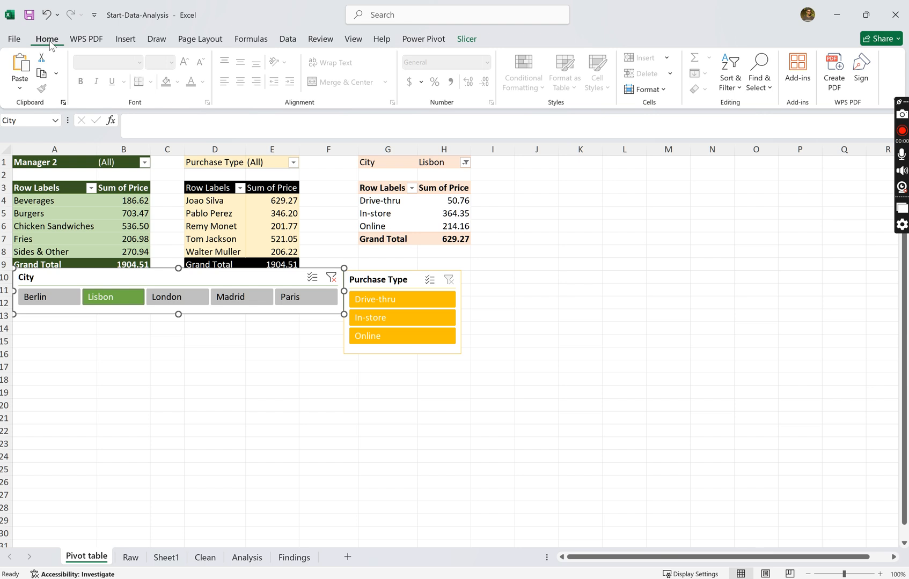
pyautogui.click(82, 43)
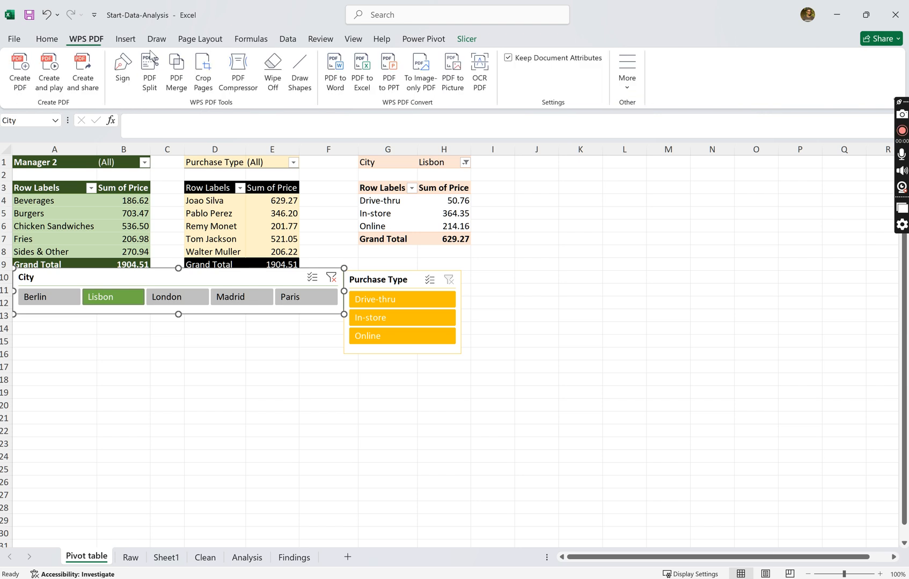
pyautogui.click(124, 40)
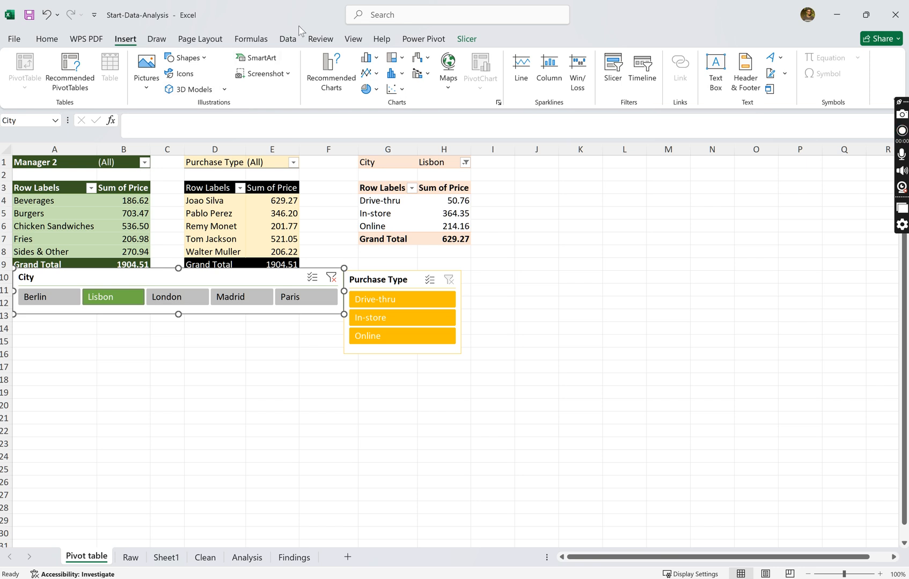
pyautogui.click(288, 39)
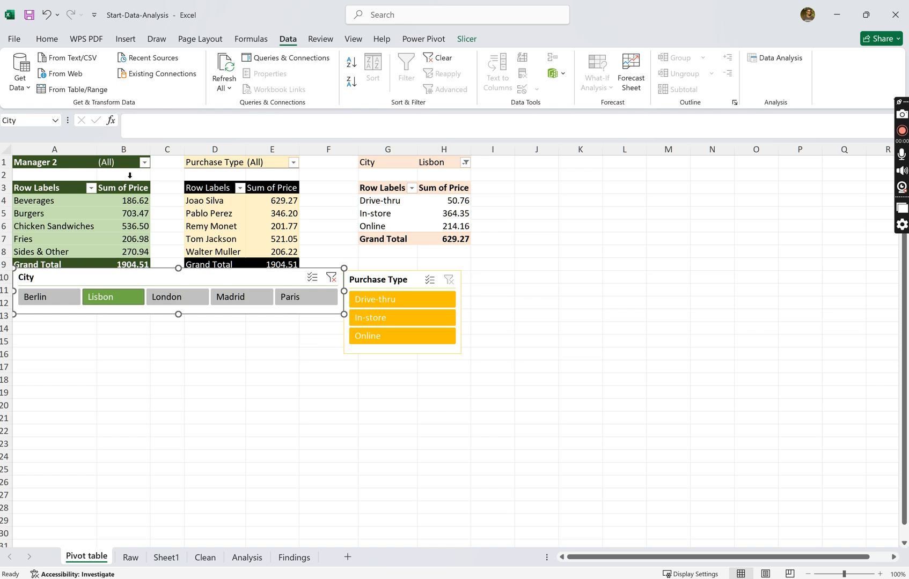
# Refresh all the workbook's data and clear the City slicer's filter
pyautogui.click(218, 64)
pyautogui.click(331, 279)
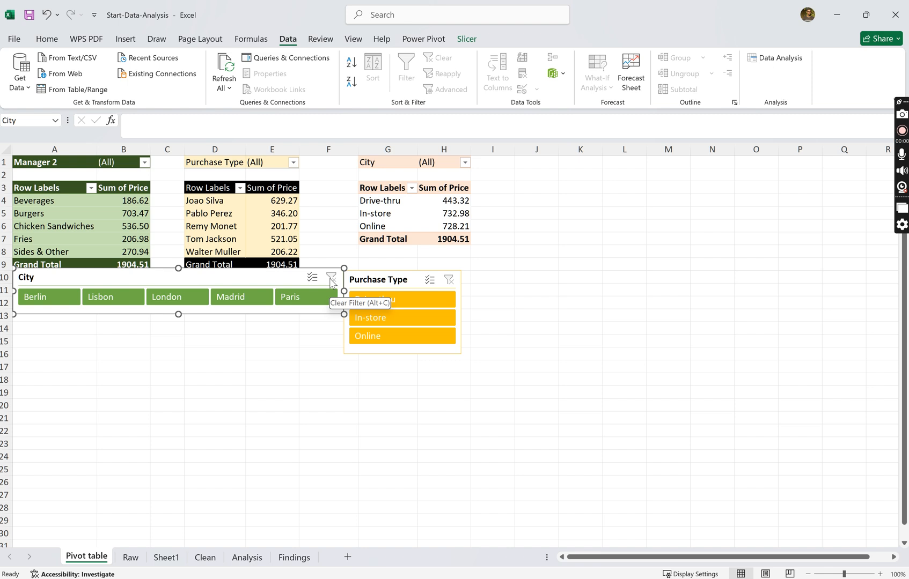
# Insert a Clustered Column PivotChart from the product PivotTable
pyautogui.click(72, 213)
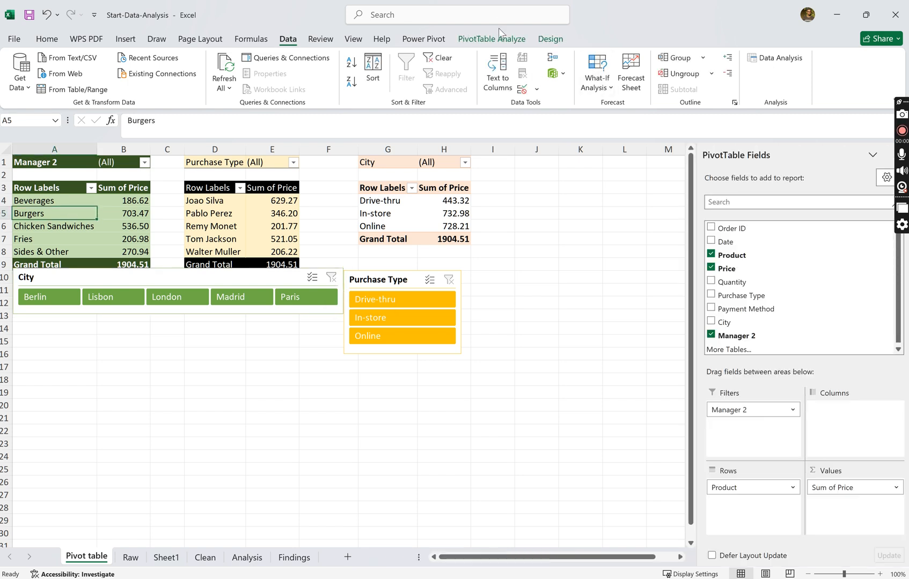
pyautogui.click(503, 41)
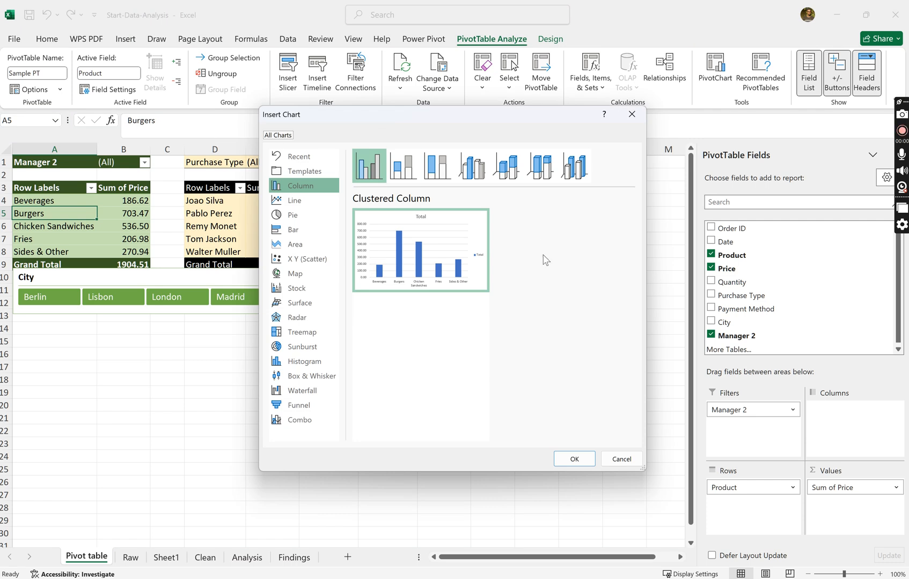
pyautogui.click(575, 459)
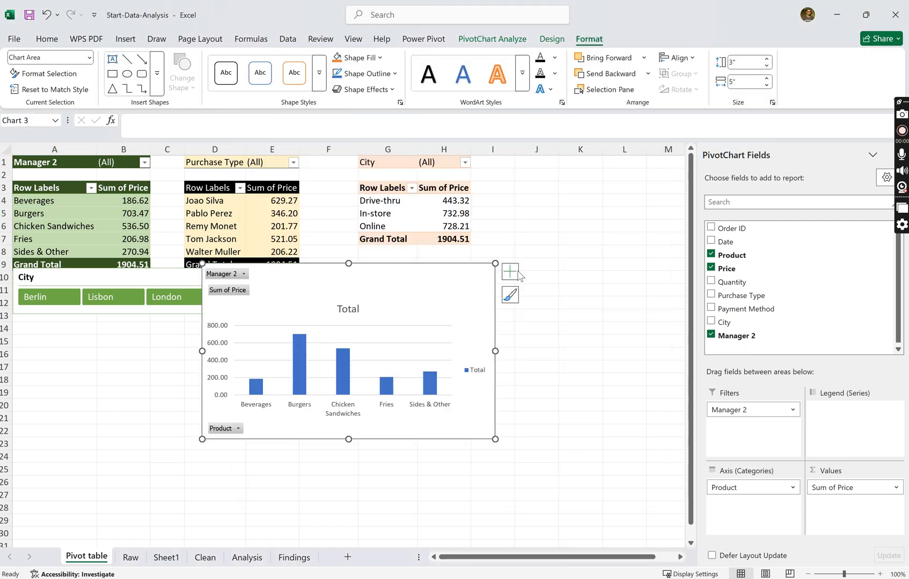
# Resize the column PivotChart to about 2.26" high by 3.98" wide and place it directly below the City slicer at the sheet's left edge
pyautogui.moveTo(495, 263); pyautogui.dragTo(345, 326)
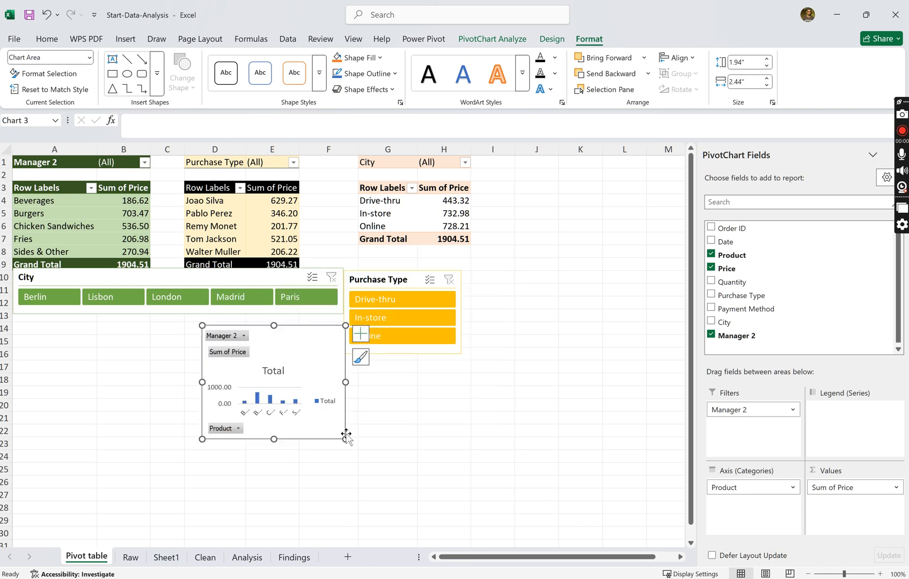
pyautogui.moveTo(345, 439); pyautogui.dragTo(436, 457)
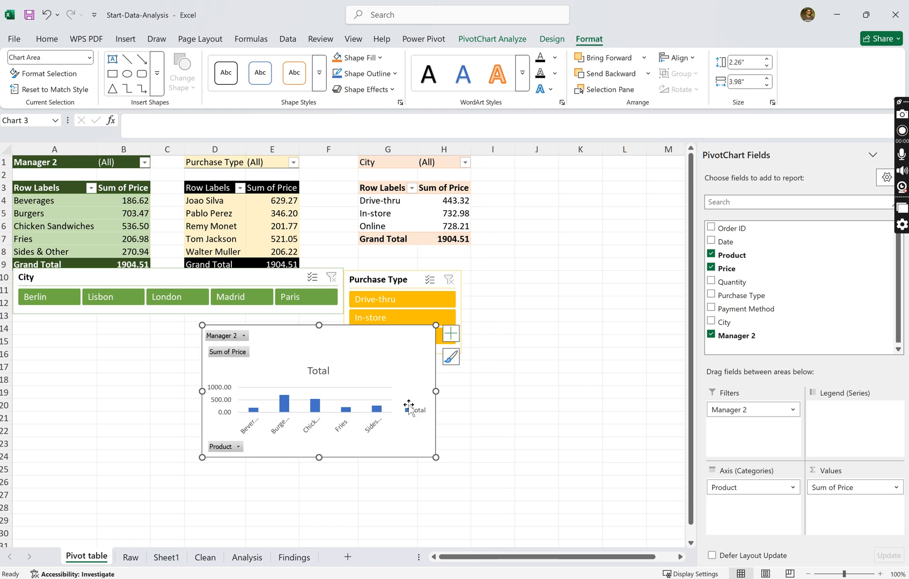
pyautogui.moveTo(395, 348); pyautogui.dragTo(175, 321)
pyautogui.click(378, 443)
pyautogui.click(509, 468)
# Insert a Pie PivotChart from the purchase type PivotTable
pyautogui.click(436, 205)
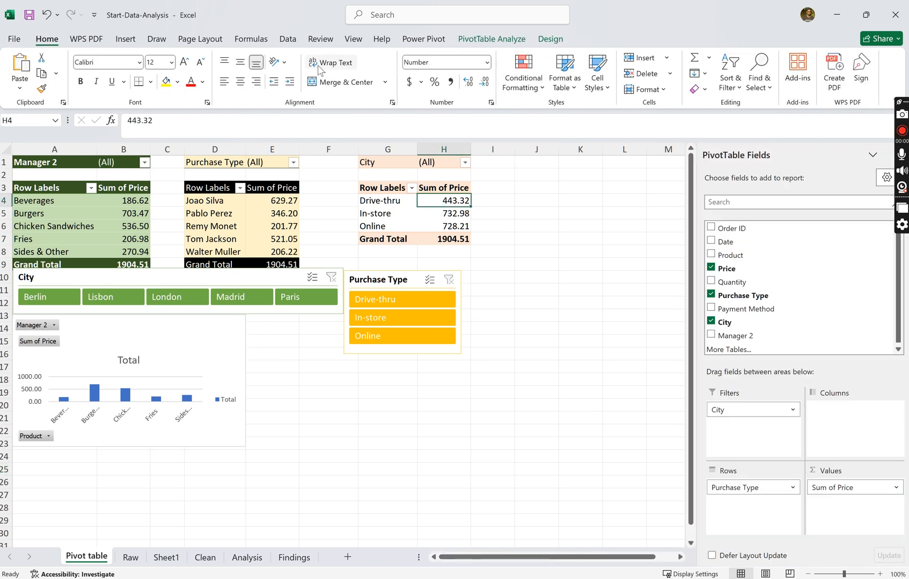
pyautogui.click(507, 40)
pyautogui.click(721, 87)
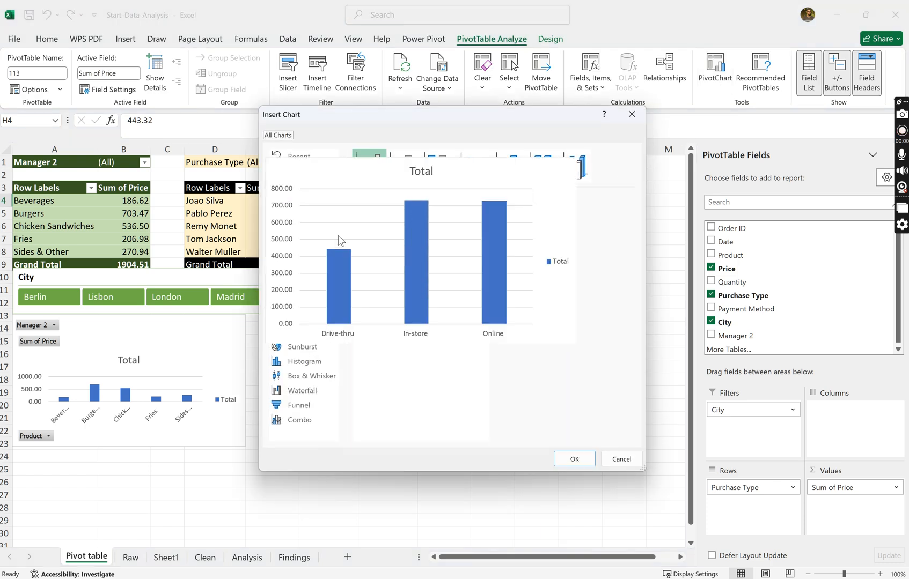
pyautogui.click(305, 218)
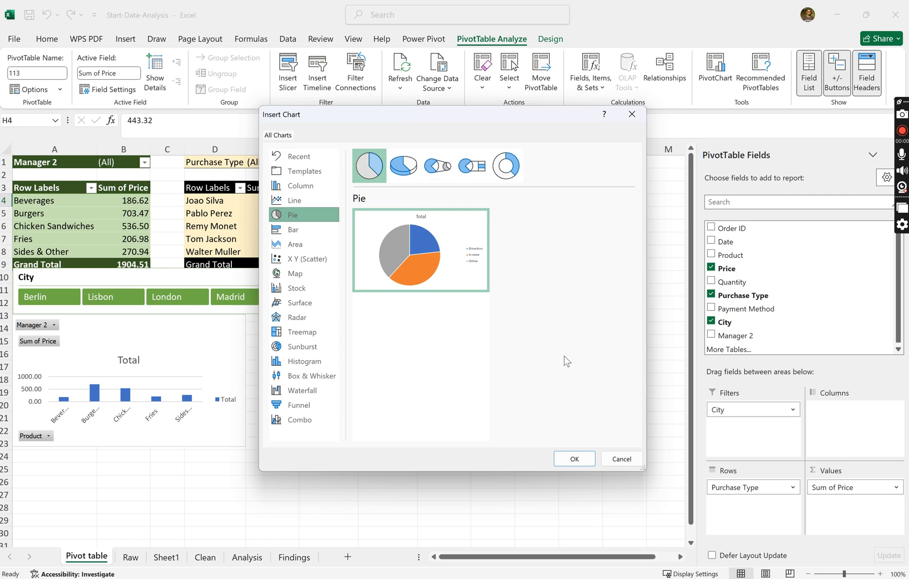
pyautogui.click(561, 464)
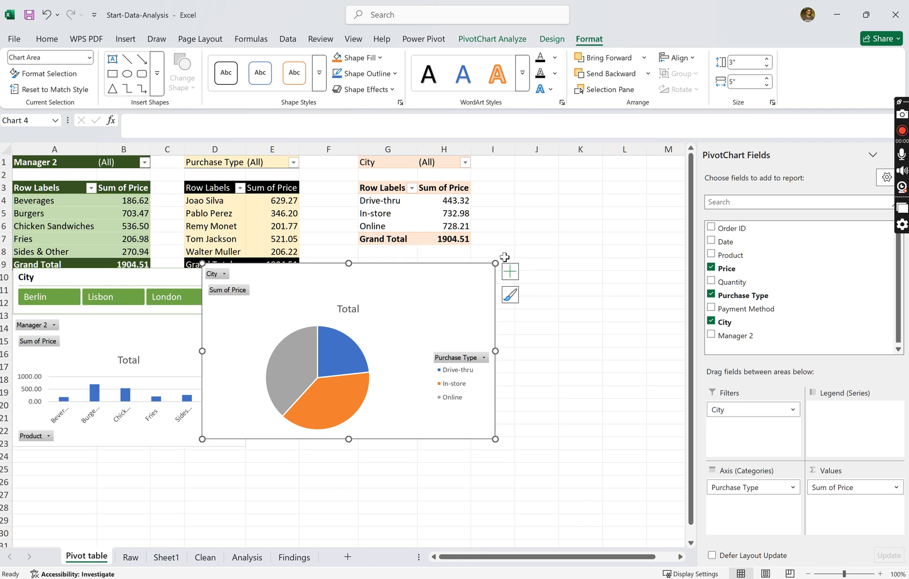
# Place the pie PivotChart right beside the column chart, about 2.92" wide, and stretch its height to nearly match the column chart's lower edge
pyautogui.moveTo(466, 288); pyautogui.dragTo(368, 310)
pyautogui.moveTo(315, 327)
pyautogui.mouseDown()
pyautogui.moveTo(364, 328)
pyautogui.moveTo(356, 328)
pyautogui.mouseUp()
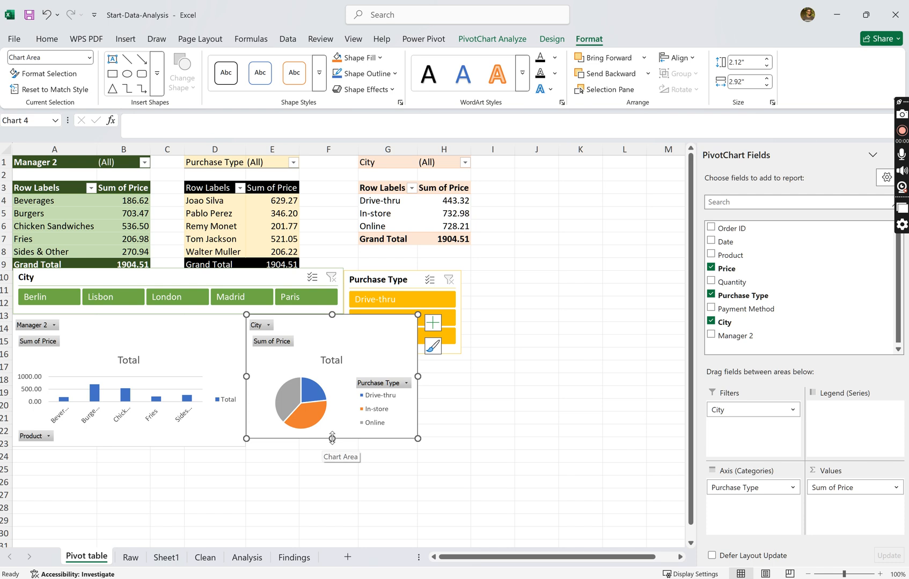
pyautogui.moveTo(332, 438); pyautogui.dragTo(332, 444)
# Move the Purchase Type slicer clear of the pie chart, just below and slightly right of the purchase type PivotTable
pyautogui.moveTo(525, 386); pyautogui.dragTo(471, 263)
pyautogui.click(401, 280)
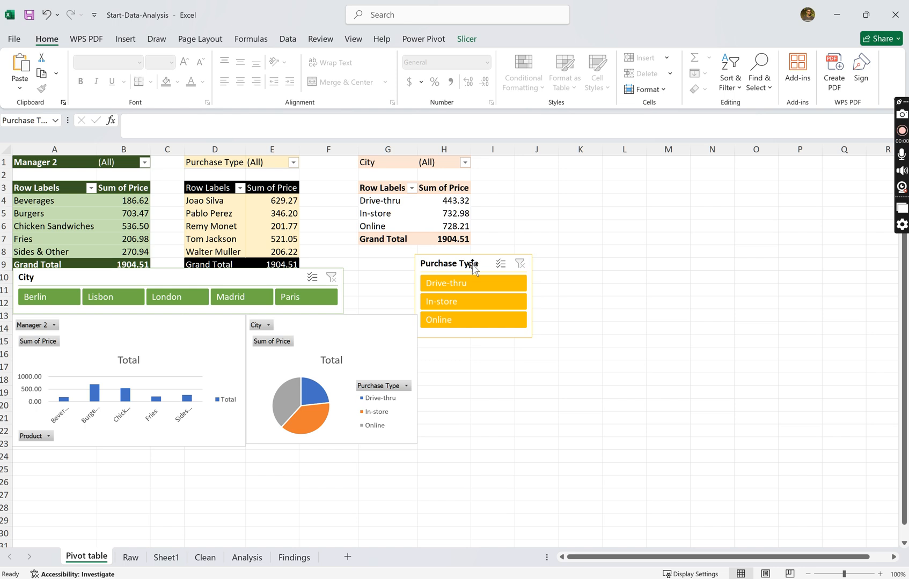
pyautogui.click(546, 415)
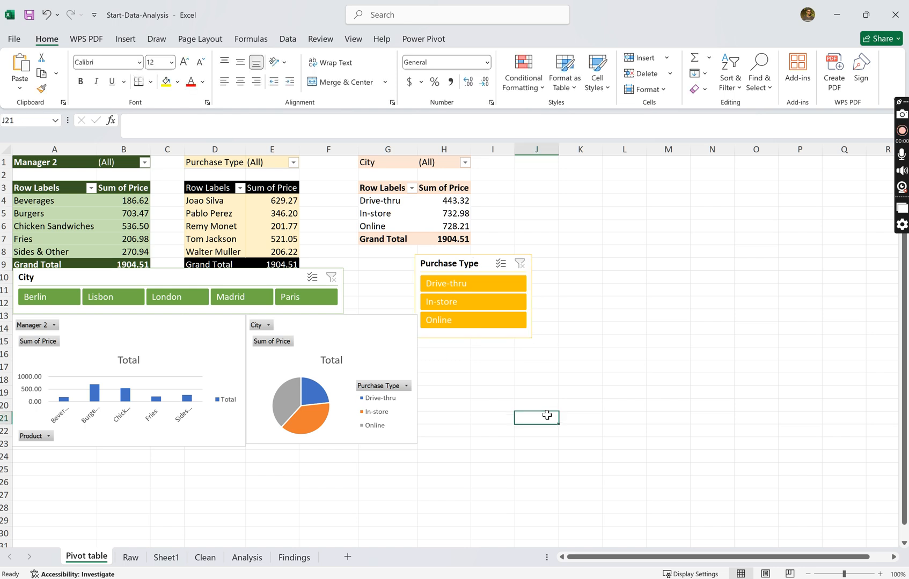
# Apply the chart style with a solid blue background, white slices and category percentage labels to the purchase type pie PivotChart
pyautogui.moveTo(547, 415); pyautogui.dragTo(423, 405)
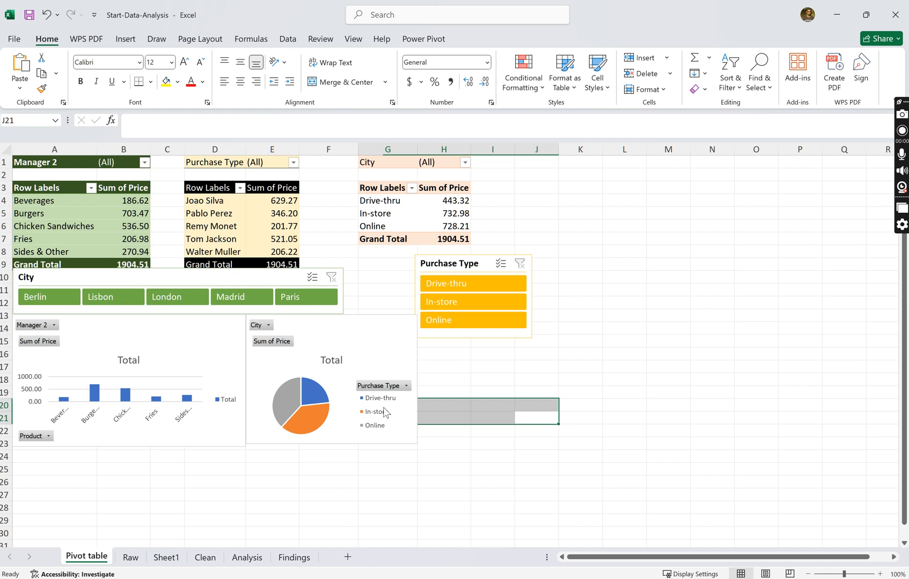
pyautogui.click(333, 331)
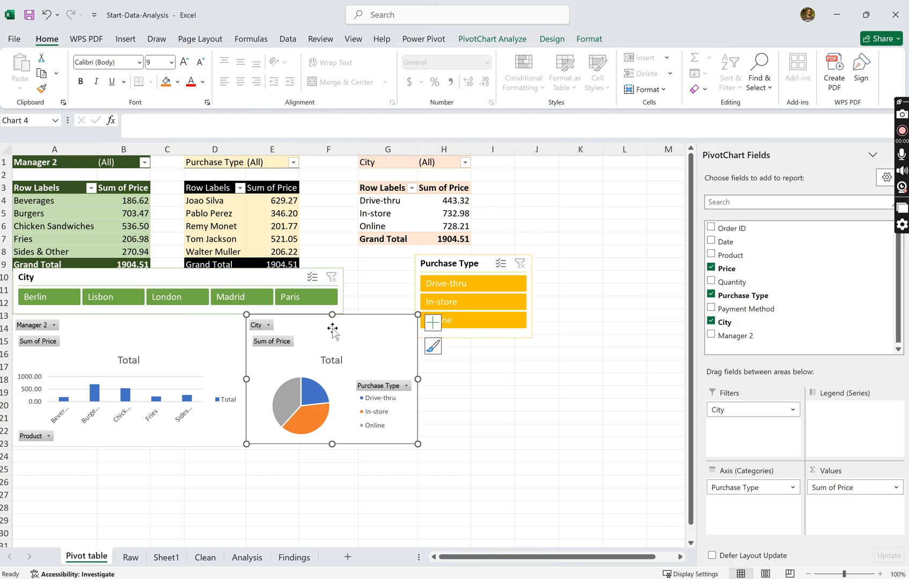
pyautogui.click(579, 44)
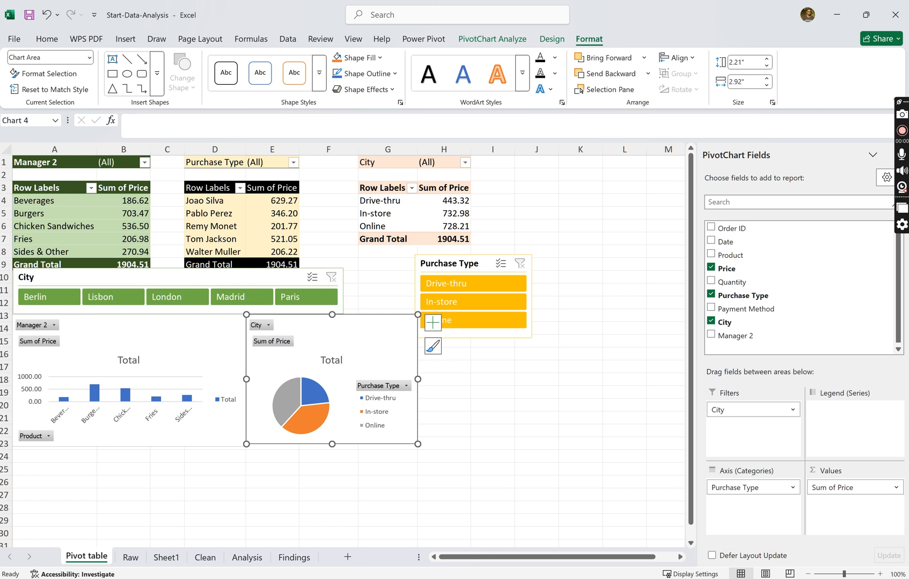
pyautogui.click(554, 48)
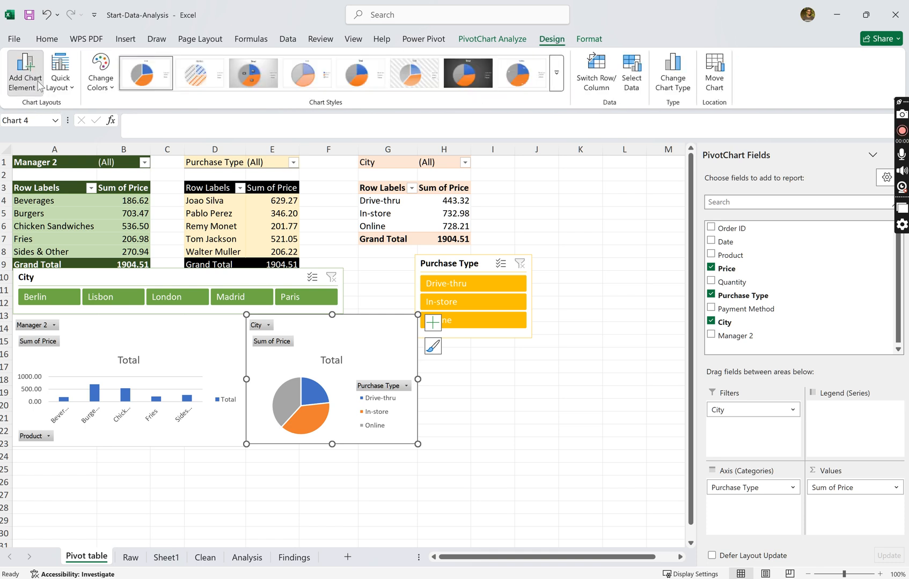
pyautogui.click(38, 84)
pyautogui.moveTo(49, 124)
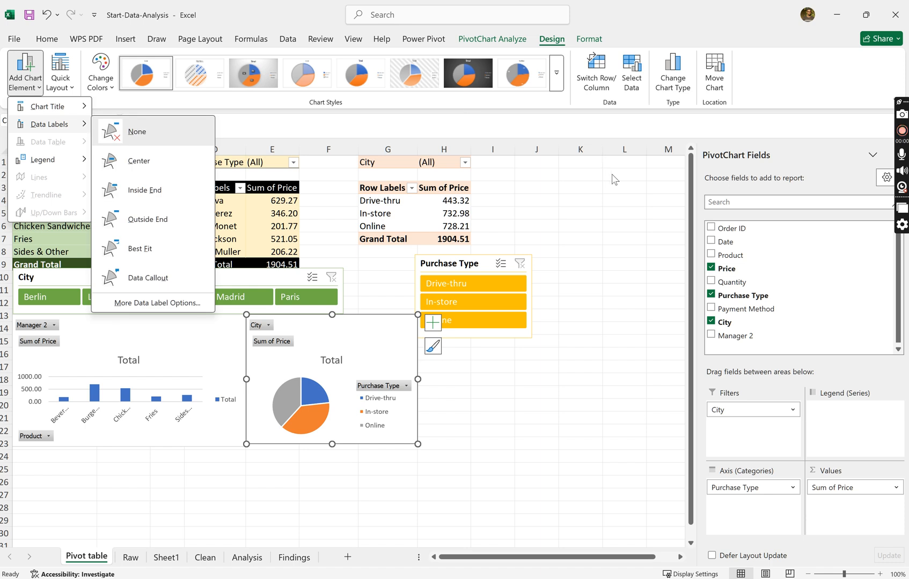
pyautogui.click(556, 81)
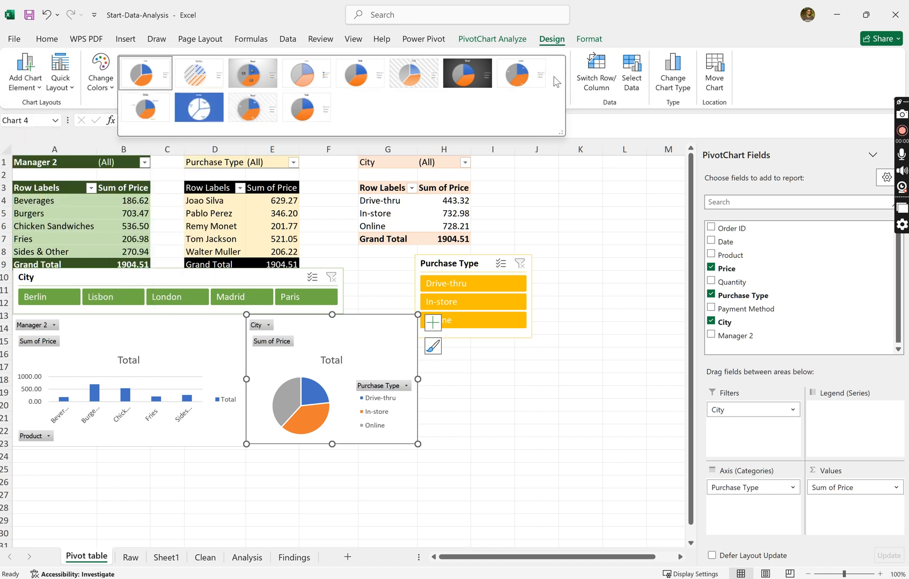
pyautogui.click(208, 112)
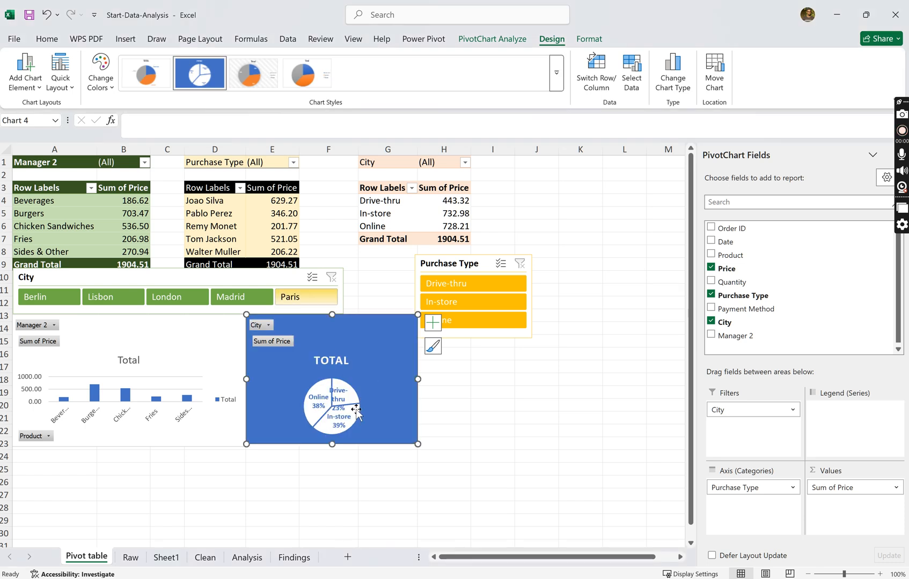
pyautogui.click(539, 417)
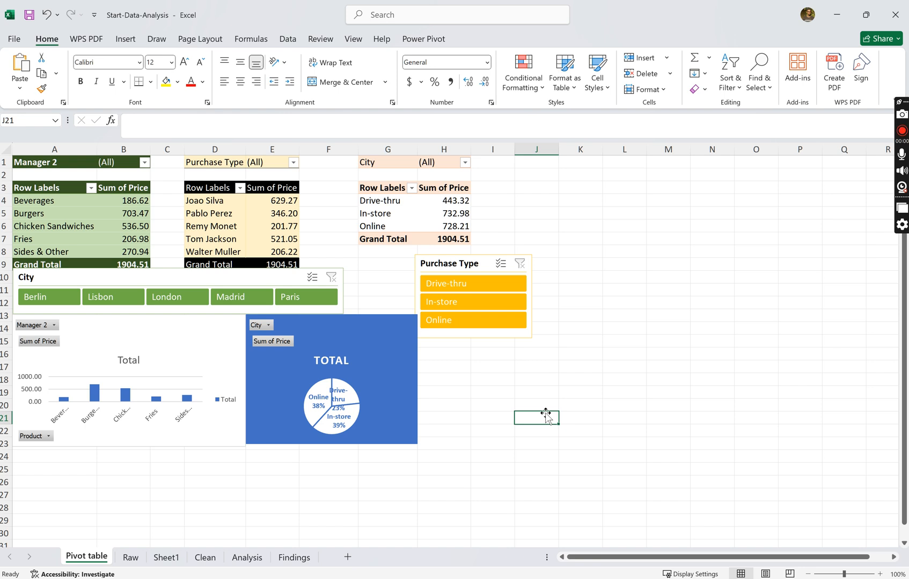
# Select the blue purchase type pie PivotChart
pyautogui.click(378, 344)
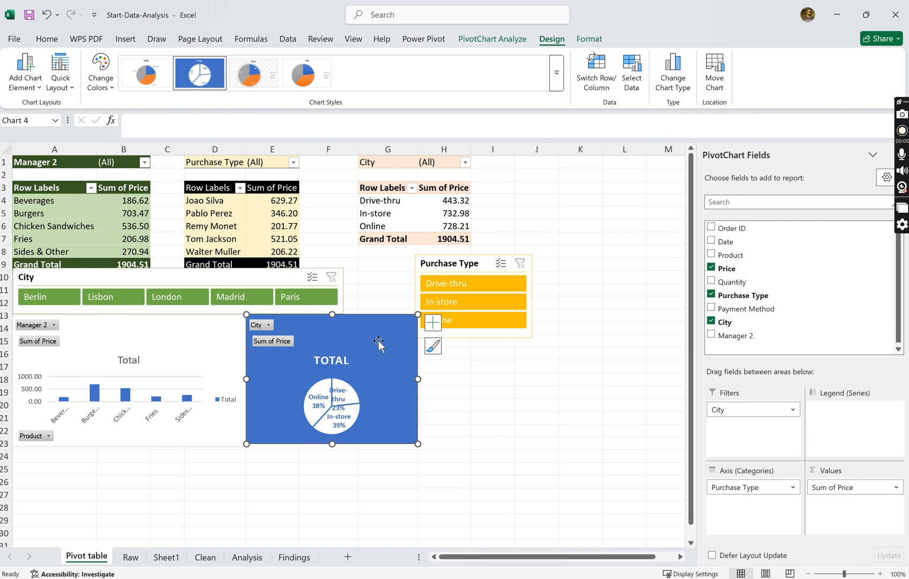